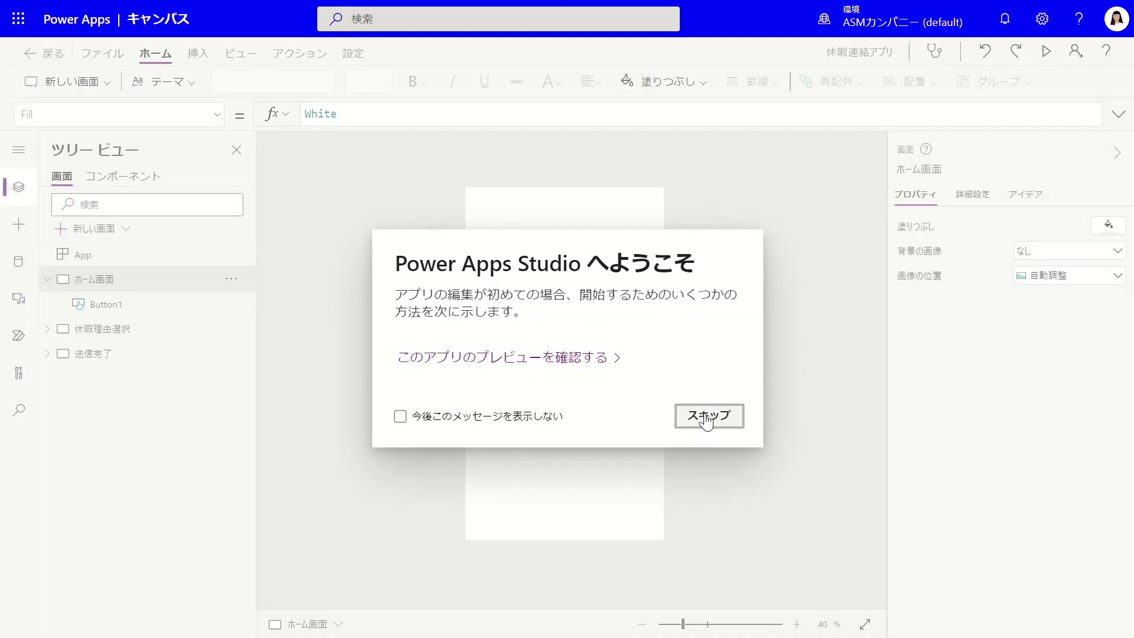
Step: Dismiss the welcome message and create a new Power Automate flow triggered by PowerApps for this app
{"action": "left_click", "coordinate": [709, 417]}
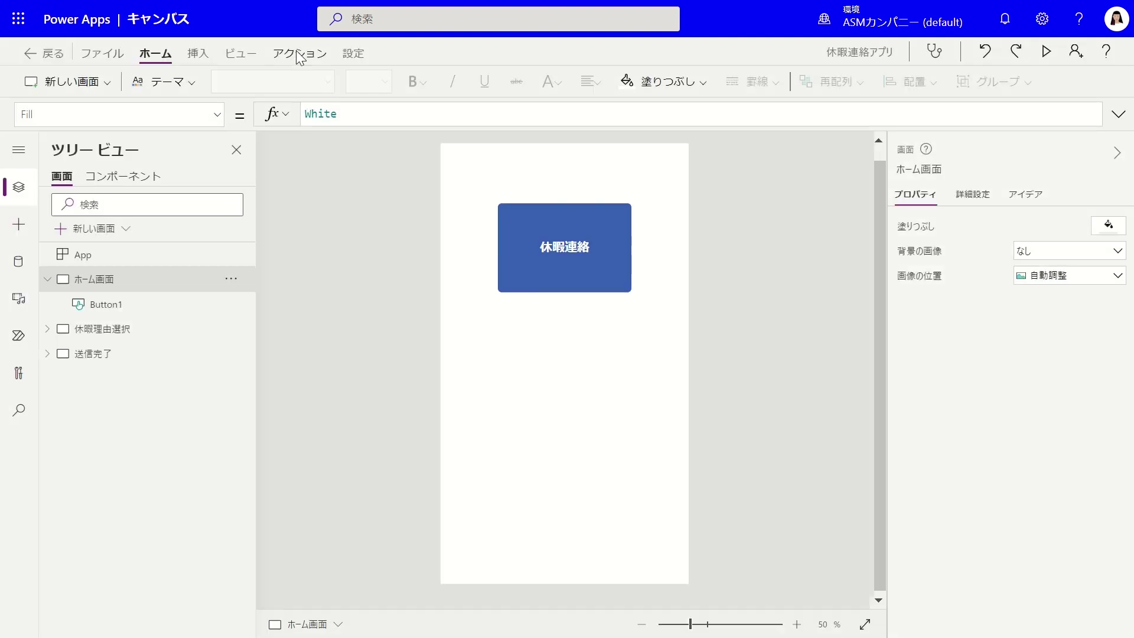
{"action": "left_click", "coordinate": [297, 52]}
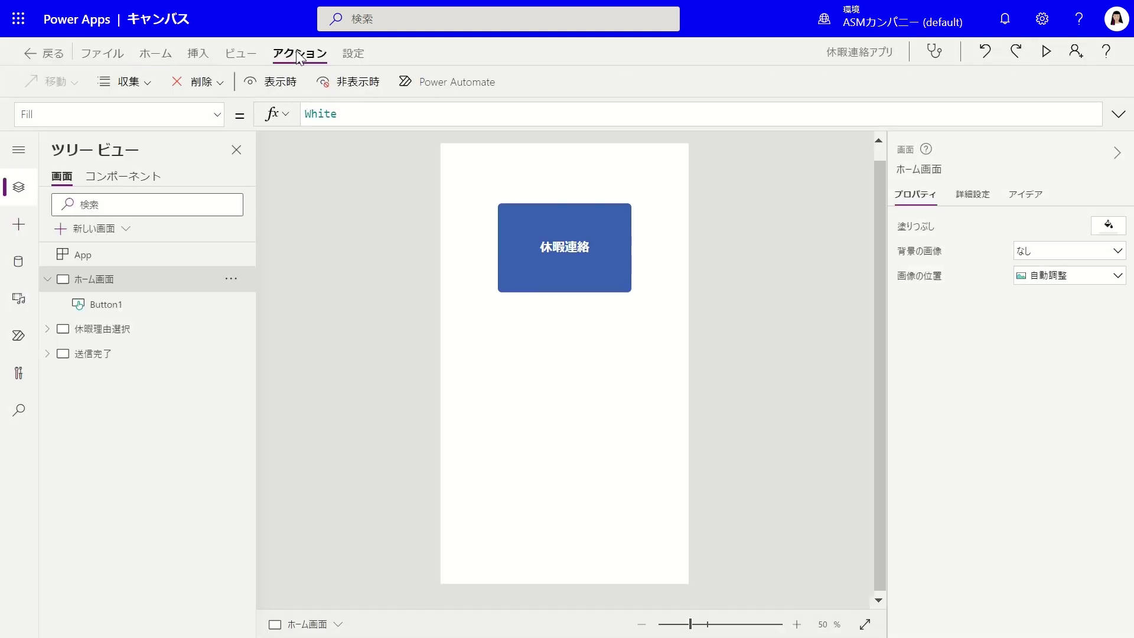
{"action": "left_click", "coordinate": [495, 86]}
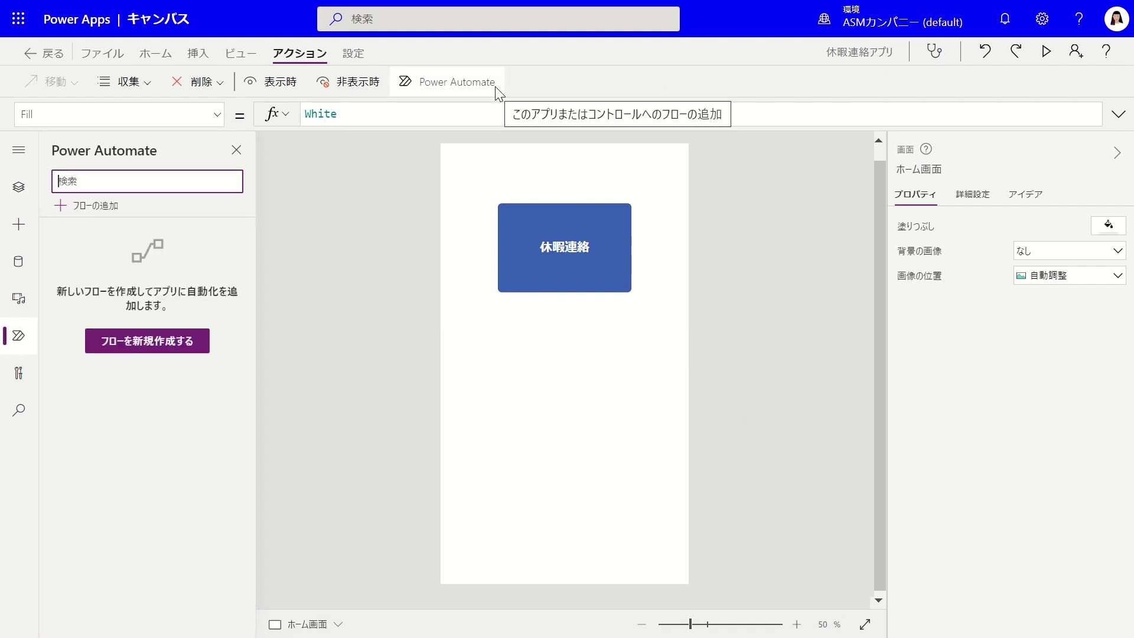
{"action": "left_click", "coordinate": [154, 351]}
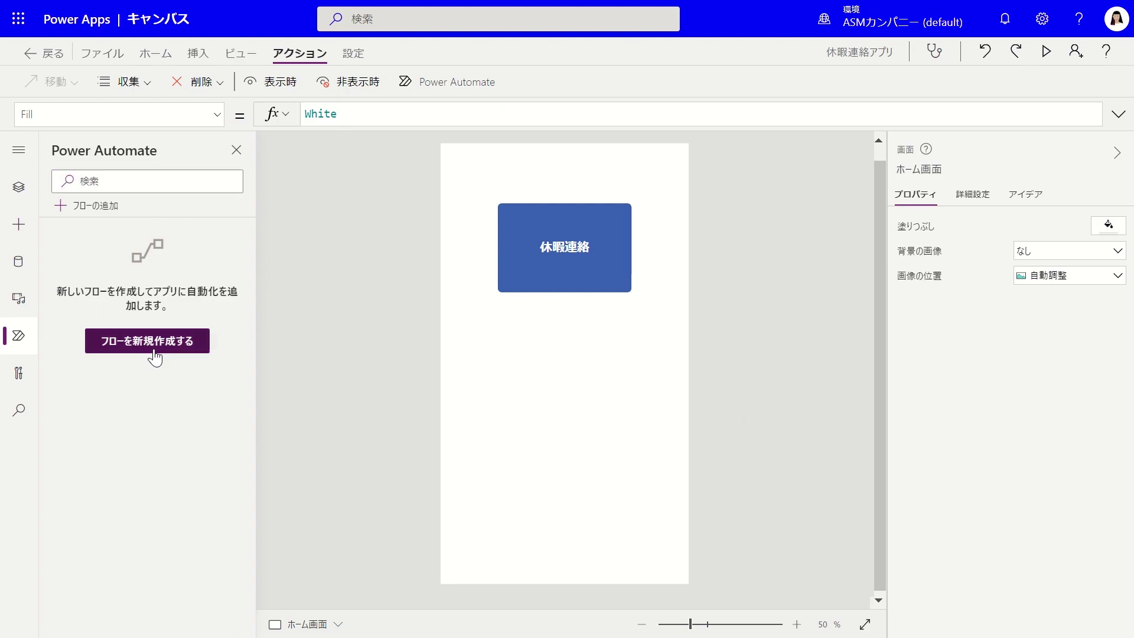
{"action": "left_click", "coordinate": [335, 201]}
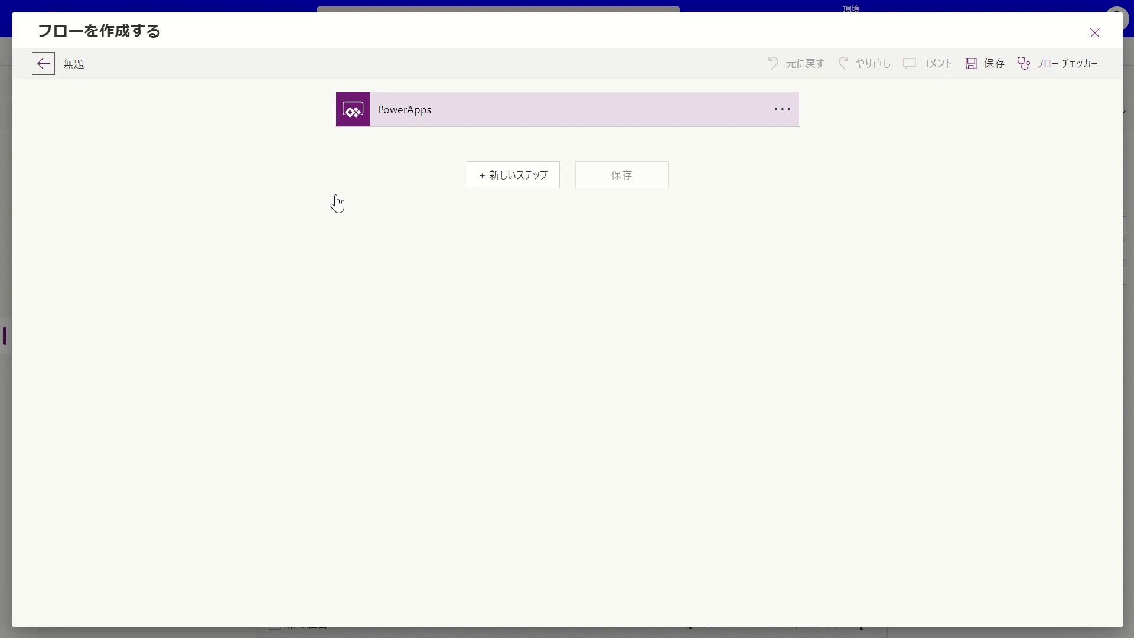
Step: Name the untitled flow 休暇連絡自動投稿フロー
{"action": "left_click", "coordinate": [72, 67]}
{"action": "type", "text": "kyuukaren"}
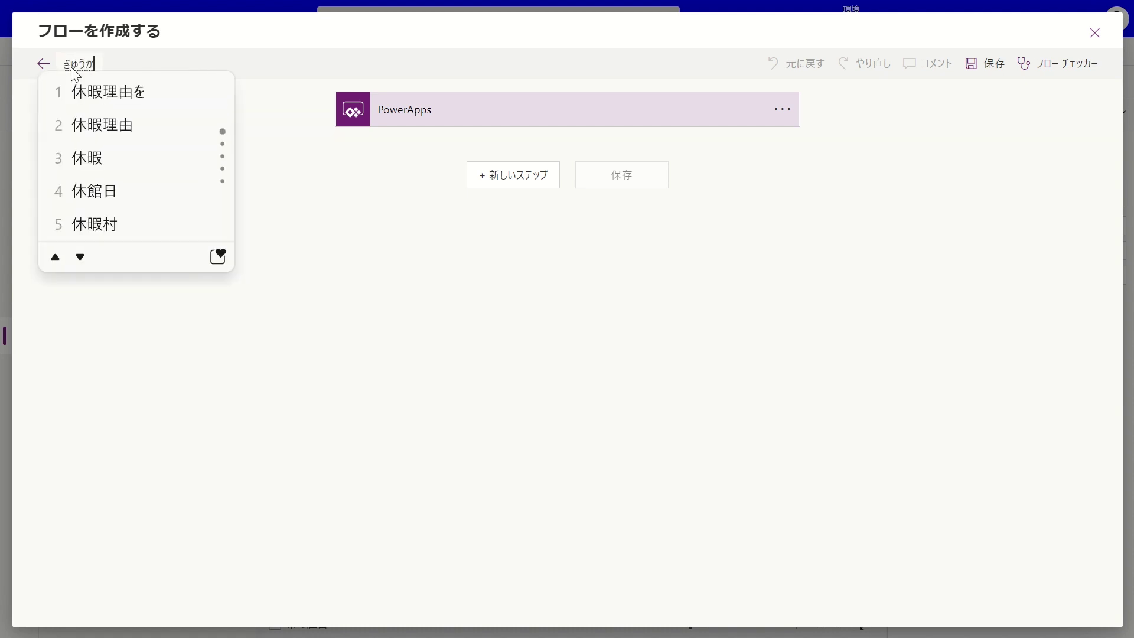
{"action": "type", "text": "rakujidou"}
{"action": "key", "text": "Tab"}
{"action": "key", "text": "Return"}
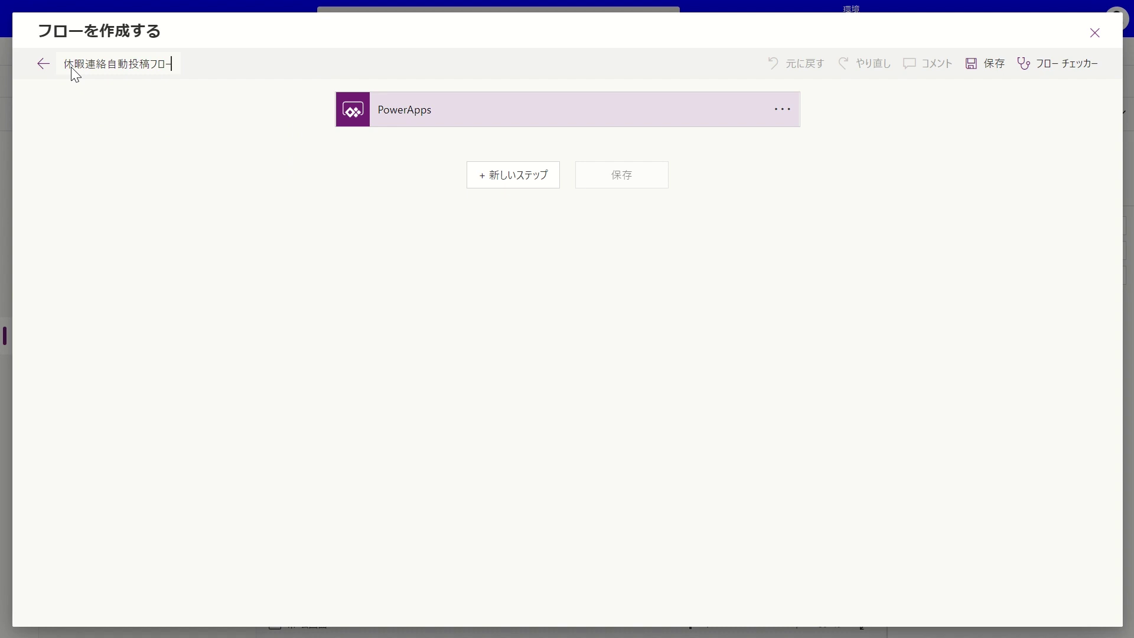
{"action": "left_click", "coordinate": [122, 114]}
Step: Search the actions for 条件 and add the 条件 control as a new step after the PowerApps trigger
{"action": "left_click", "coordinate": [513, 184]}
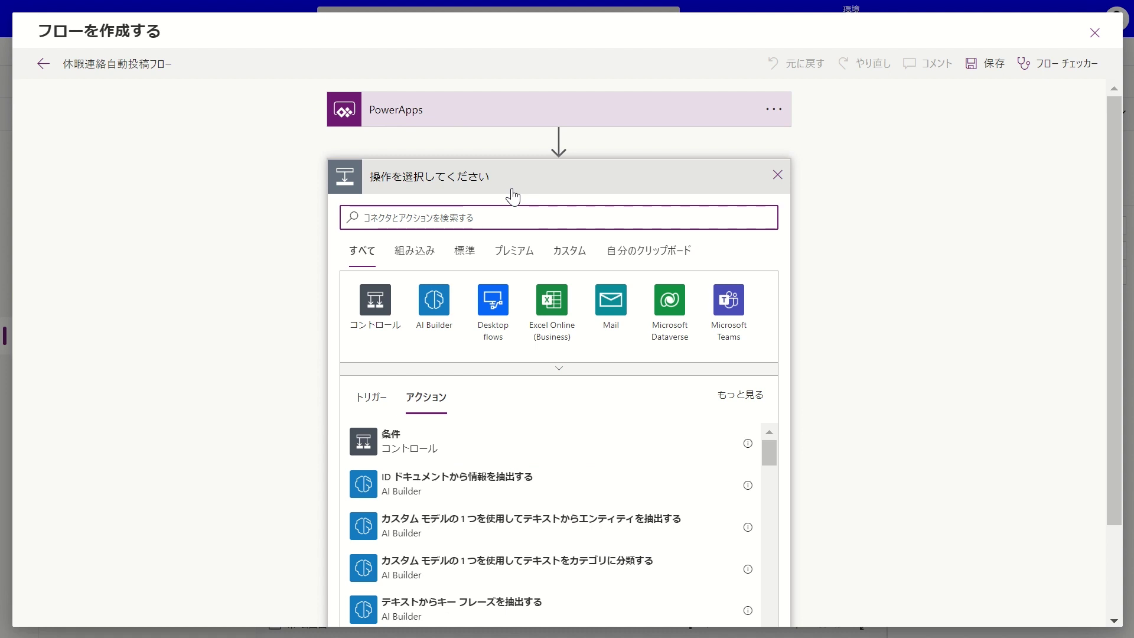
{"action": "left_click", "coordinate": [408, 456]}
{"action": "type", "text": "じょうけん"}
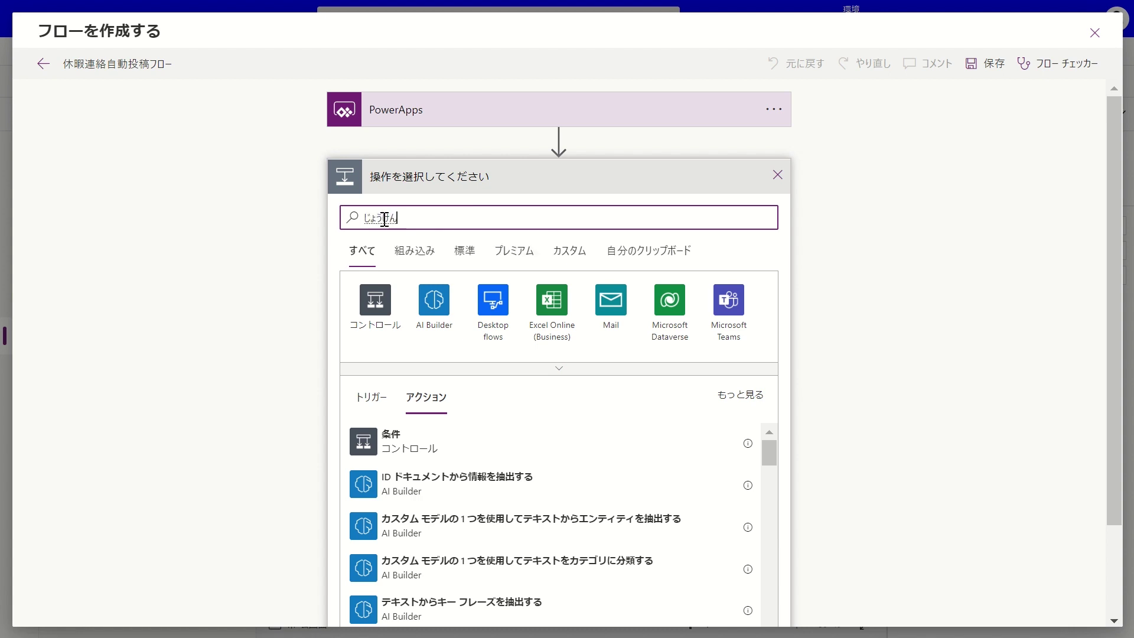
{"action": "key", "text": "space"}
{"action": "key", "text": "Return"}
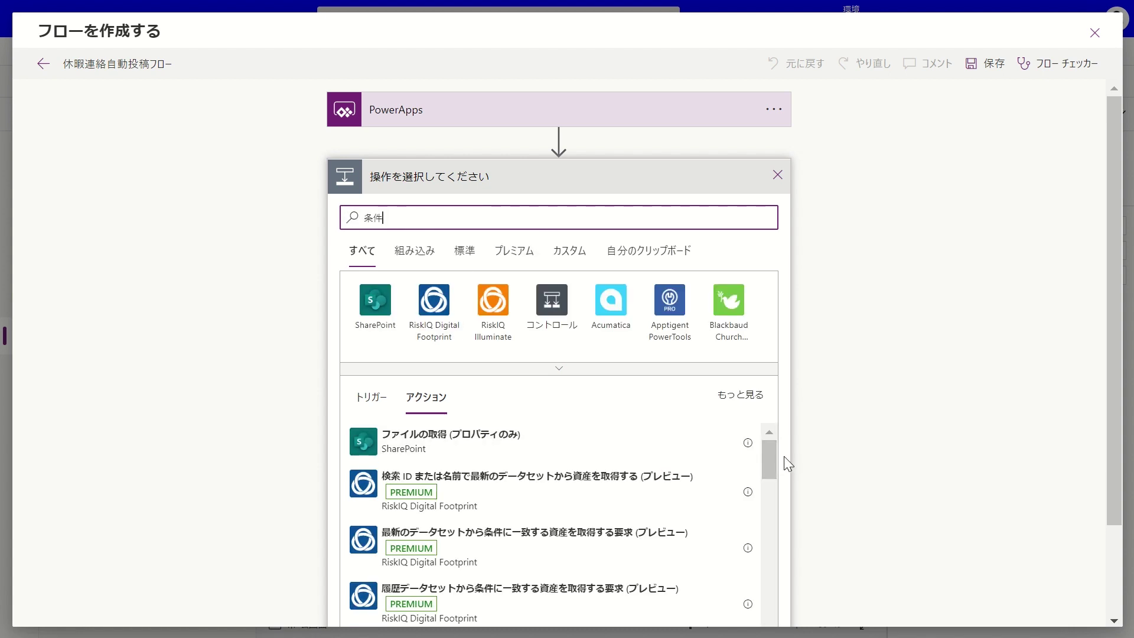
{"action": "left_click_drag", "start_coordinate": [775, 455], "coordinate": [777, 499]}
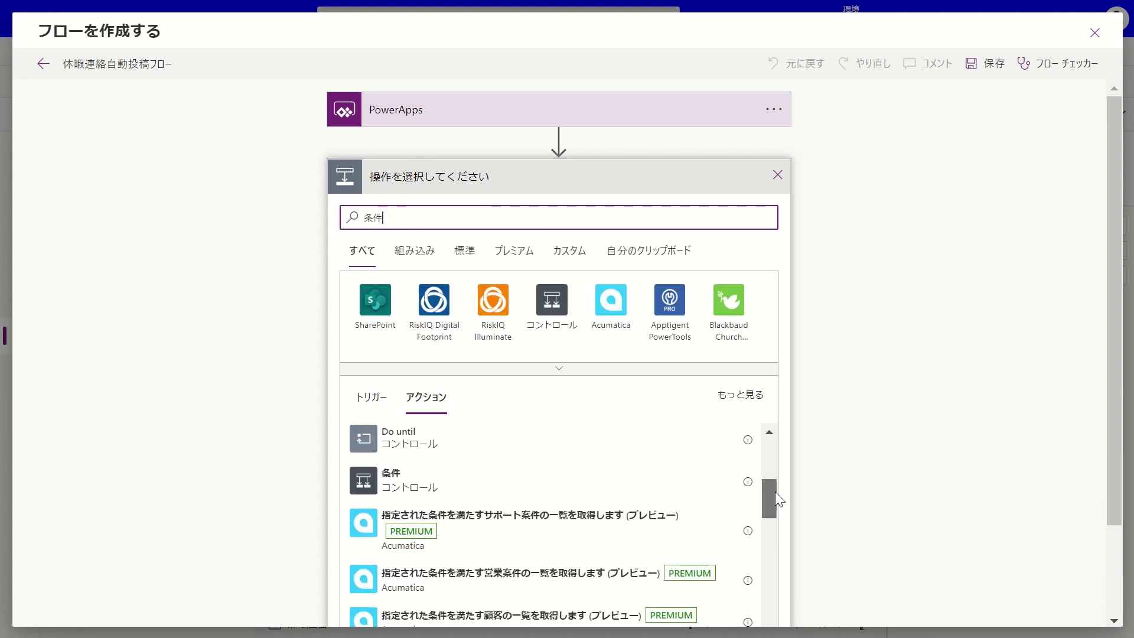
{"action": "left_click", "coordinate": [414, 497]}
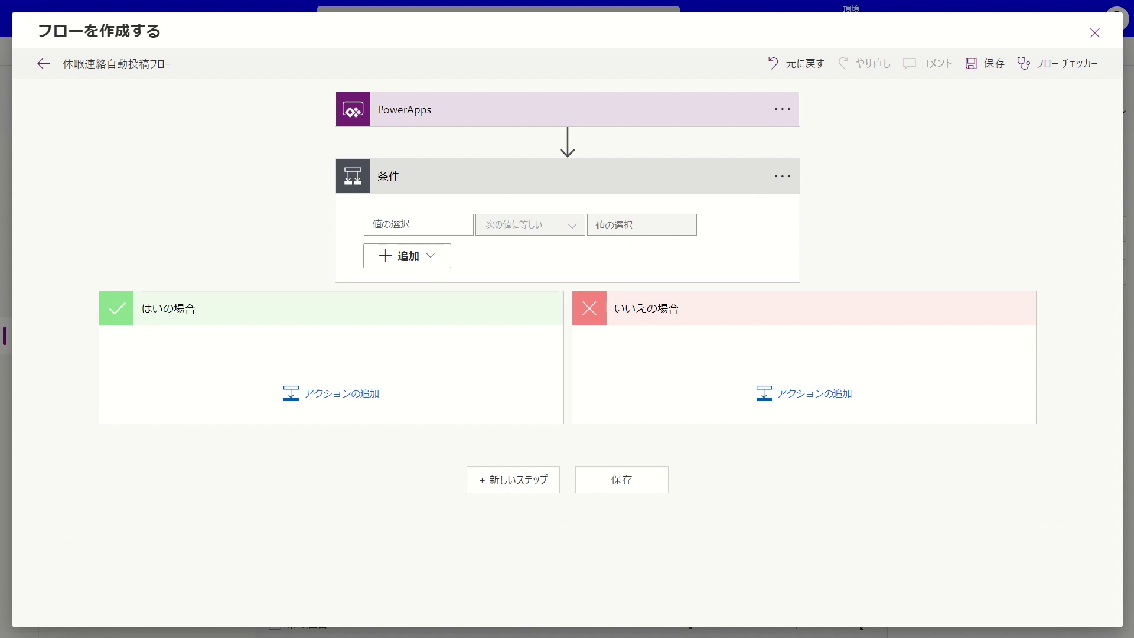
Step: Add the Microsoft Teams action チャットまたはチャネルでメッセージを投稿する to the はいの場合 branch
{"action": "left_click", "coordinate": [324, 413]}
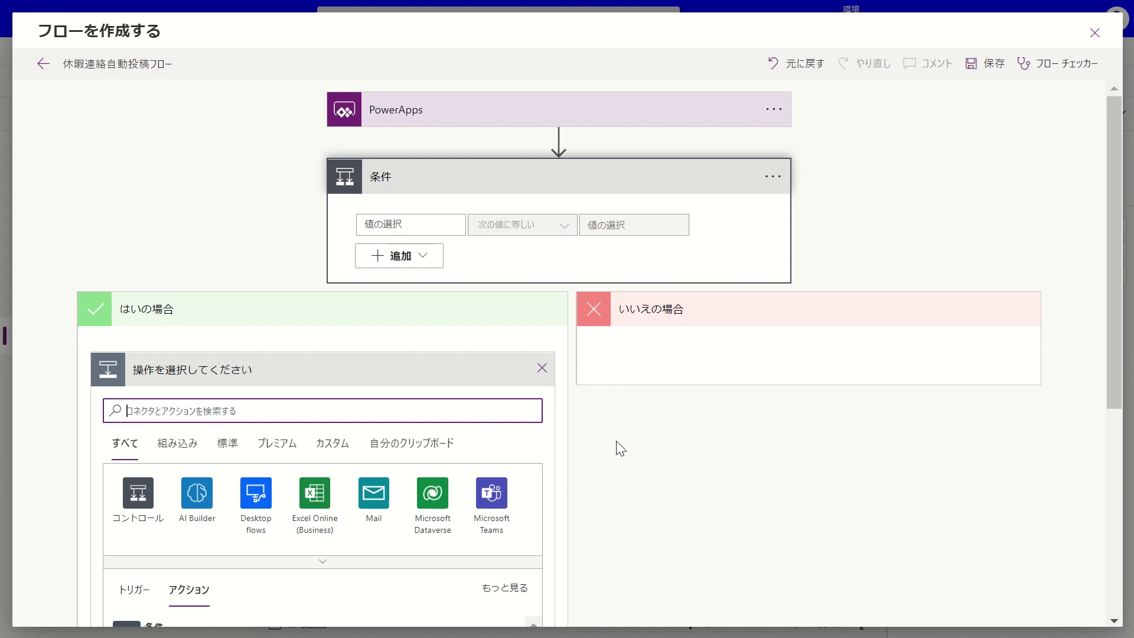
{"action": "left_click", "coordinate": [492, 495]}
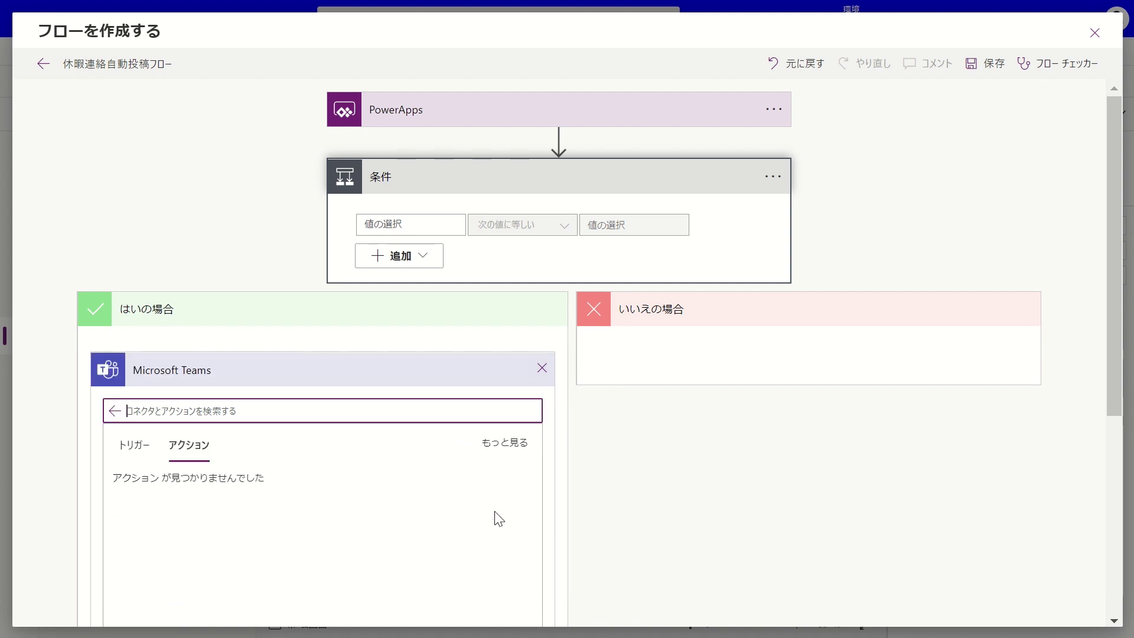
{"action": "scroll", "coordinate": [656, 479], "scroll_direction": "down", "scroll_amount": 4}
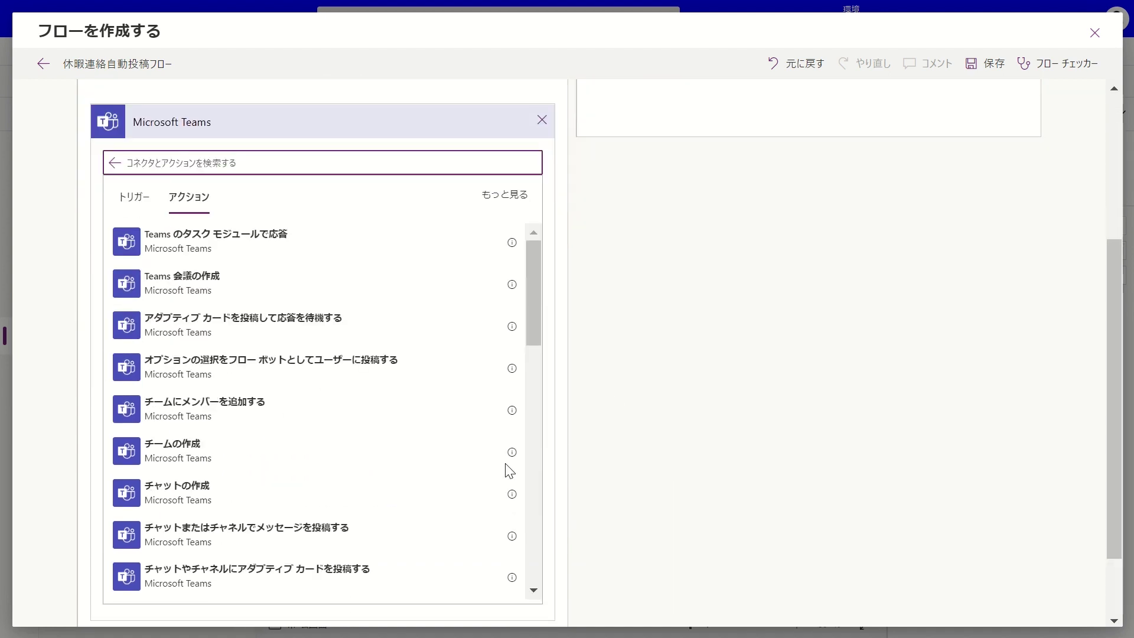
{"action": "left_click", "coordinate": [319, 546]}
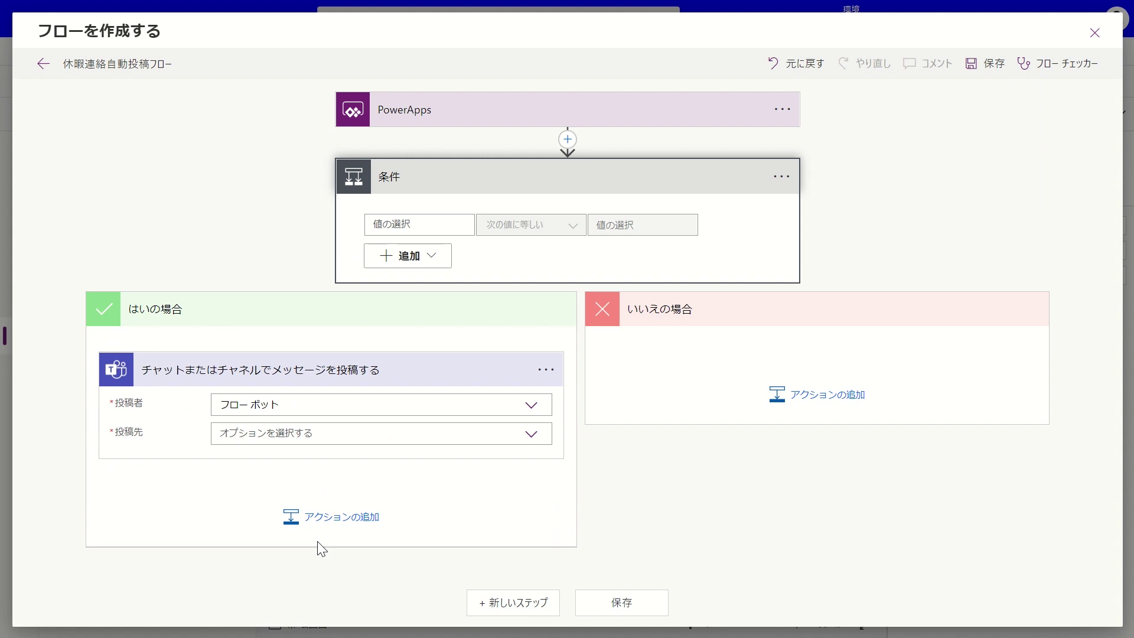
Step: Set 投稿者 to ユーザー and 投稿先 to チャネル in the はいの場合 branch's Teams action
{"action": "left_click", "coordinate": [533, 406]}
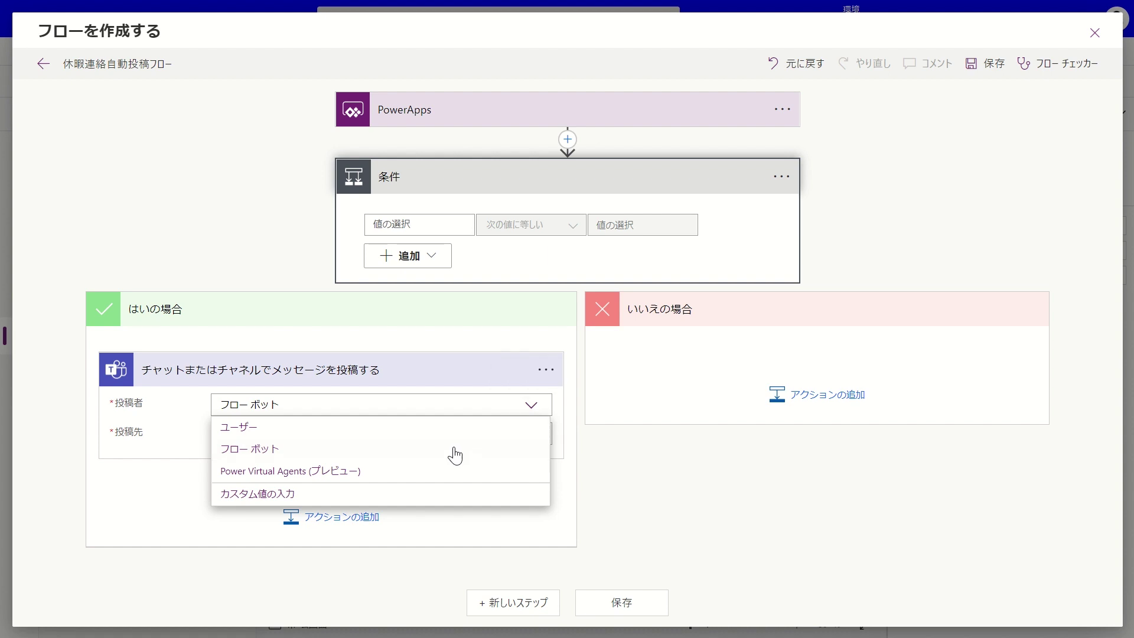
{"action": "left_click", "coordinate": [420, 435]}
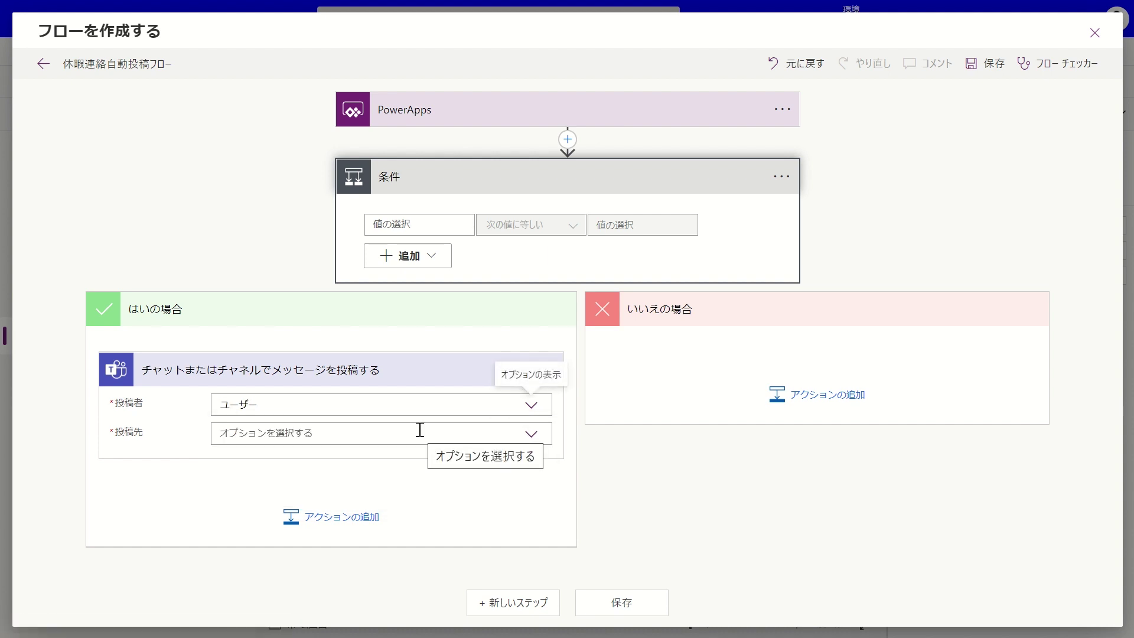
{"action": "left_click", "coordinate": [531, 436]}
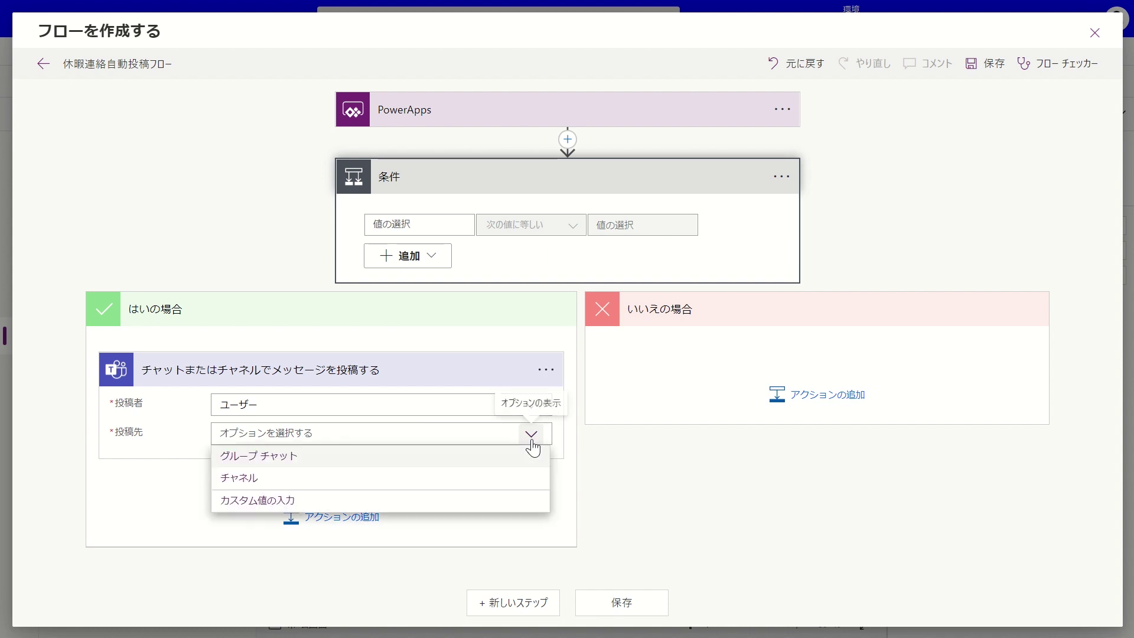
{"action": "left_click", "coordinate": [499, 484]}
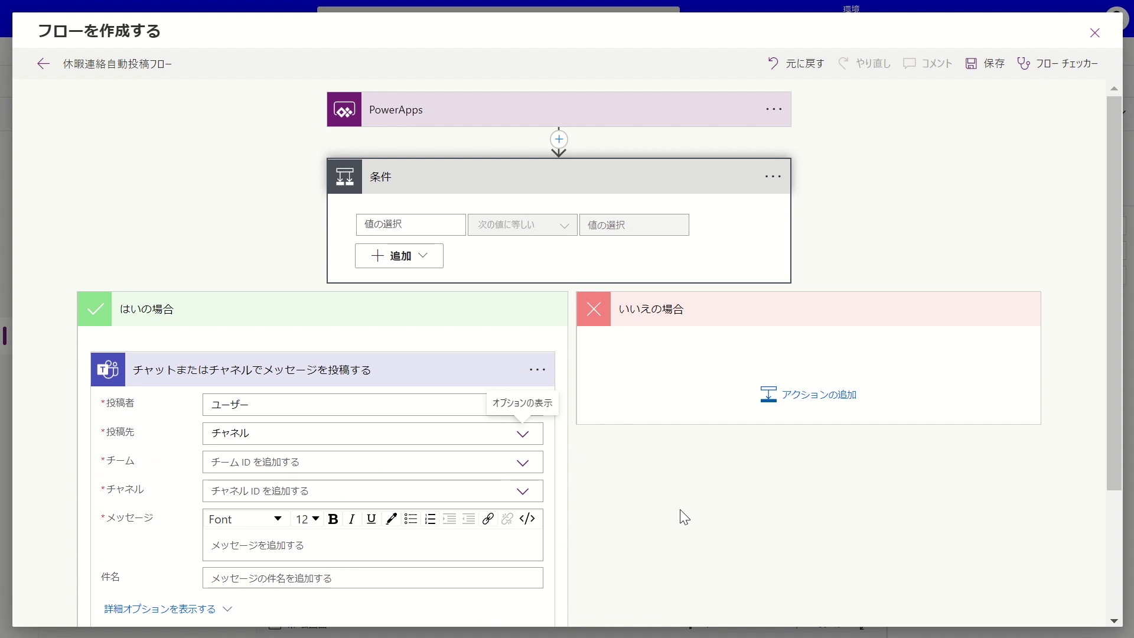
Step: Choose the team マーケティング部 and the channel 休暇連絡 for the はいの場合 branch's Teams post
{"action": "scroll", "coordinate": [689, 517], "scroll_direction": "down", "scroll_amount": 3}
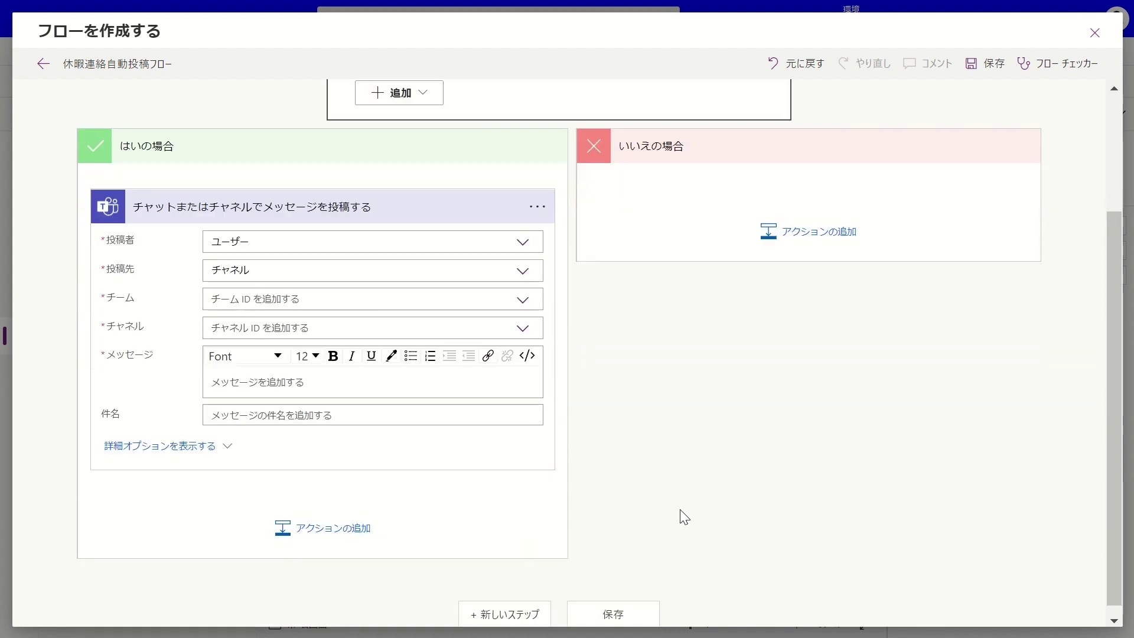
{"action": "left_click", "coordinate": [523, 299]}
{"action": "left_click_drag", "start_coordinate": [530, 352], "coordinate": [529, 415]}
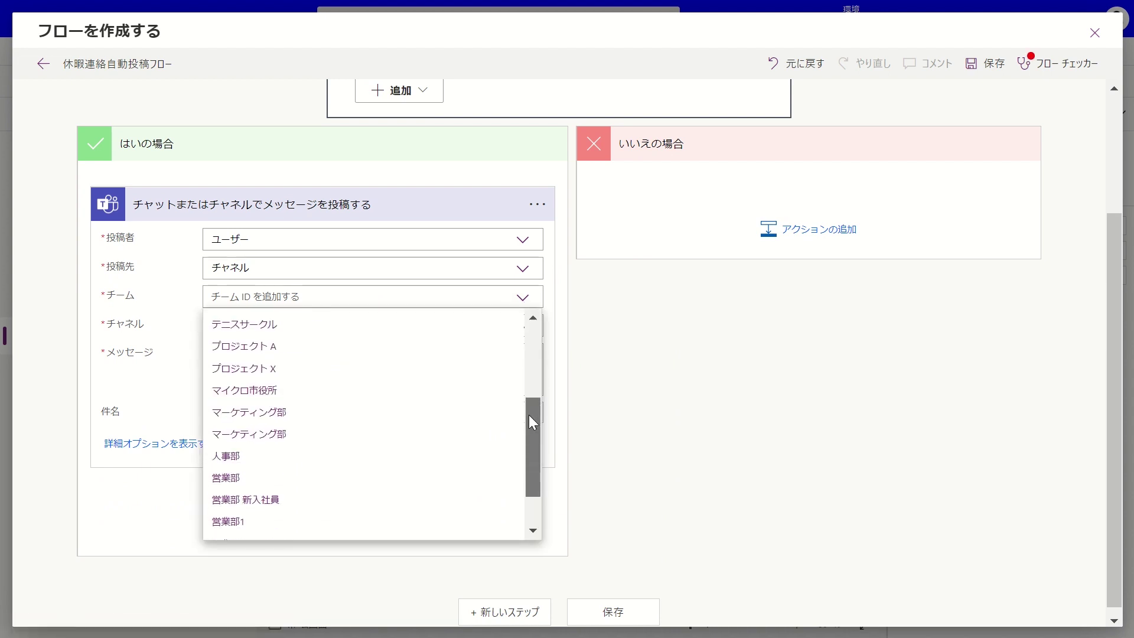
{"action": "left_click", "coordinate": [378, 435]}
{"action": "left_click", "coordinate": [525, 329]}
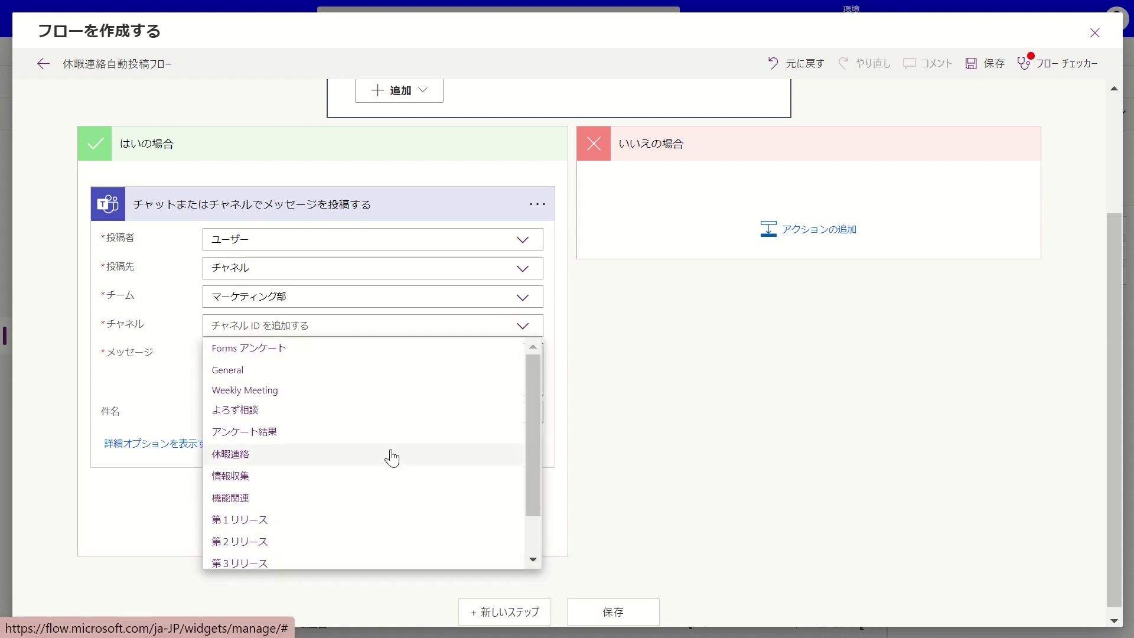
{"action": "left_click", "coordinate": [388, 455]}
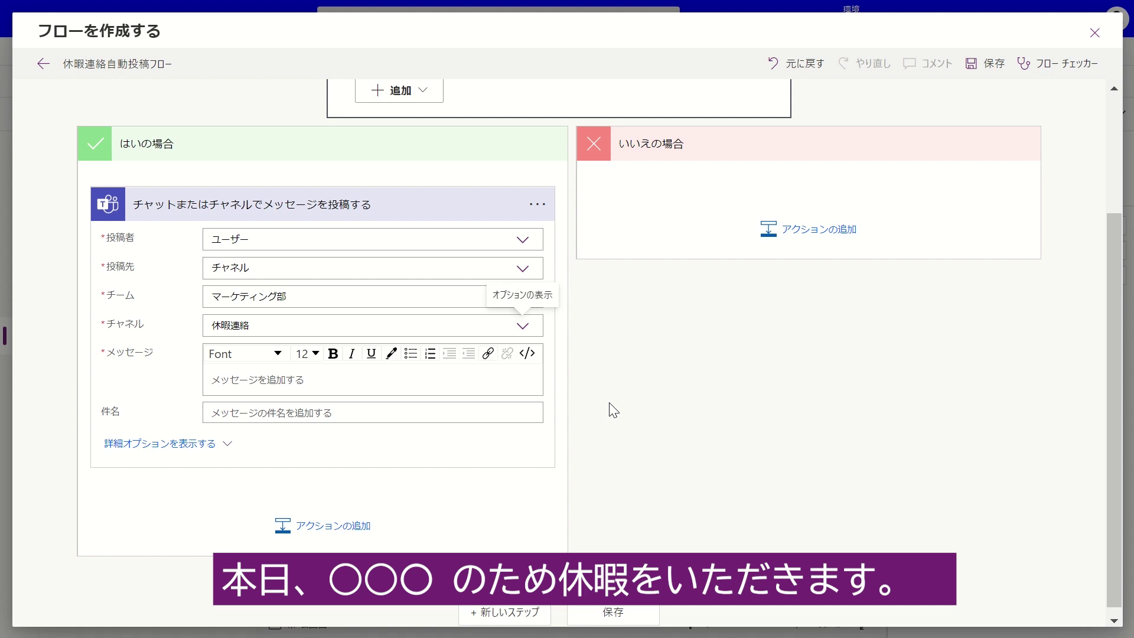
Step: Start the Teams message with 本日、 and insert the dynamic content PowerApps で確認 after it
{"action": "scroll", "coordinate": [613, 410], "scroll_direction": "down", "scroll_amount": 1}
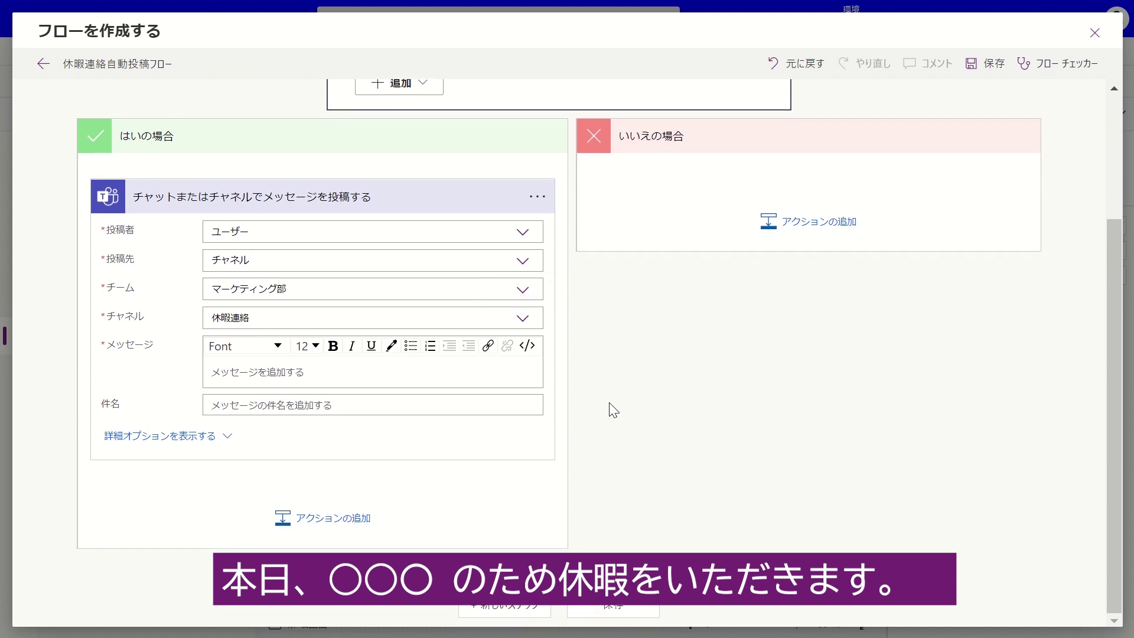
{"action": "left_click", "coordinate": [452, 374]}
{"action": "type", "text": "ほん5"}
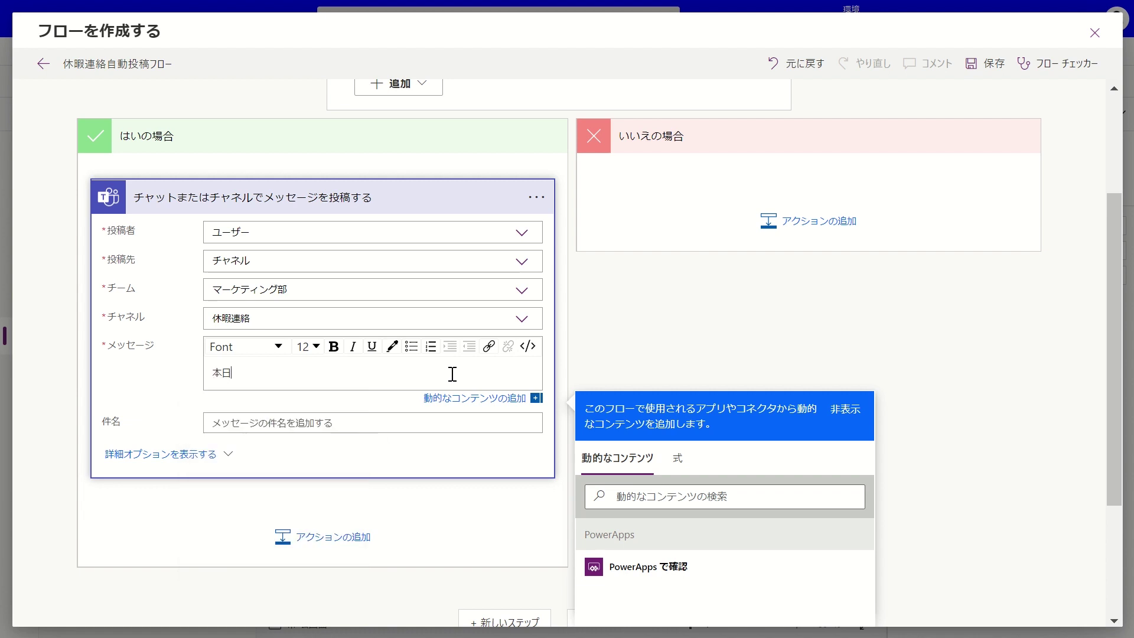
{"action": "type", "text": "、"}
{"action": "scroll", "coordinate": [986, 404], "scroll_direction": "down", "scroll_amount": 3}
{"action": "left_click", "coordinate": [682, 419]}
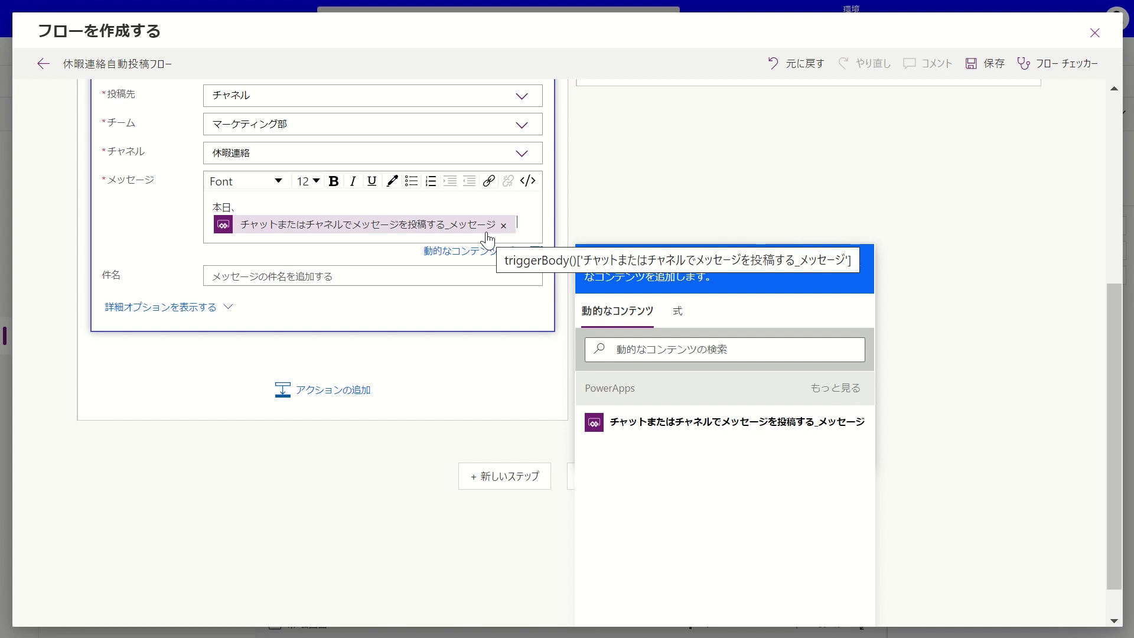
Step: Complete the message with のため休暇をいただきます。 after the dynamic content
{"action": "type", "text": "のためk"}
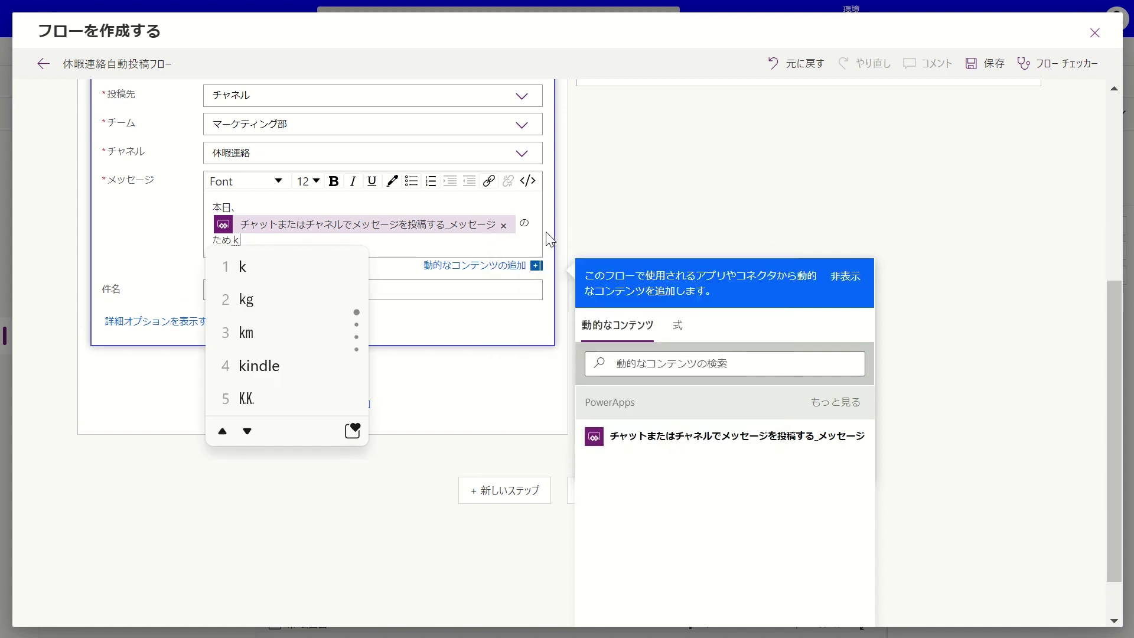
{"action": "type", "text": "休暇をいただきます。"}
{"action": "key", "text": "Return"}
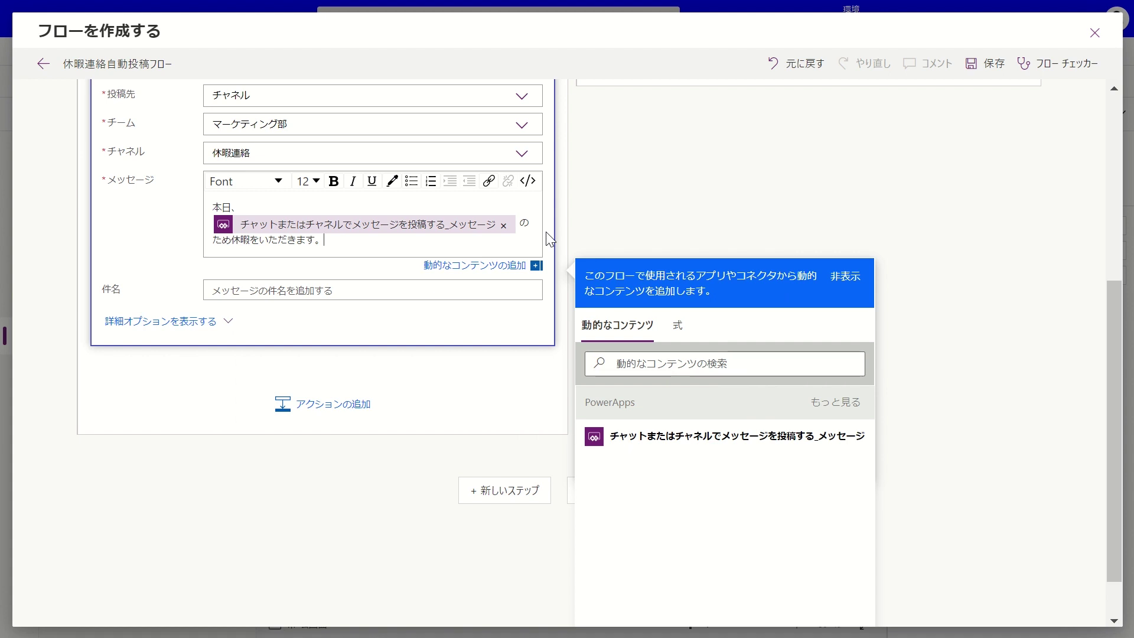
Step: Add the Microsoft Teams action チャットまたはチャネルでメッセージを投稿する to the いいえの場合 branch
{"action": "scroll", "coordinate": [550, 238], "scroll_direction": "up", "scroll_amount": 3}
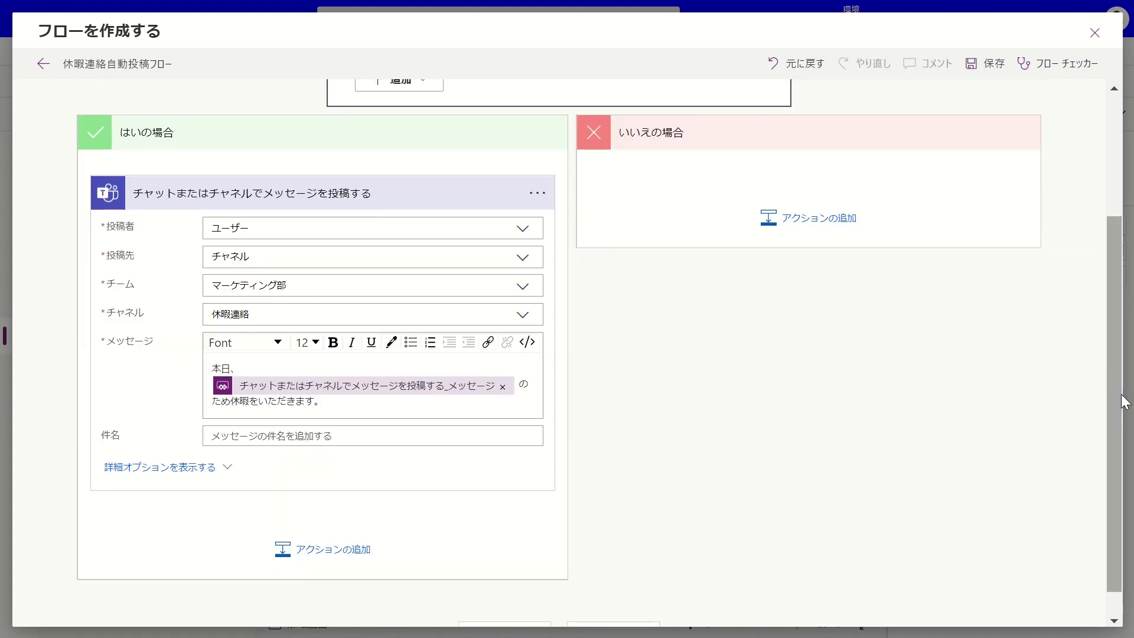
{"action": "left_click", "coordinate": [820, 223]}
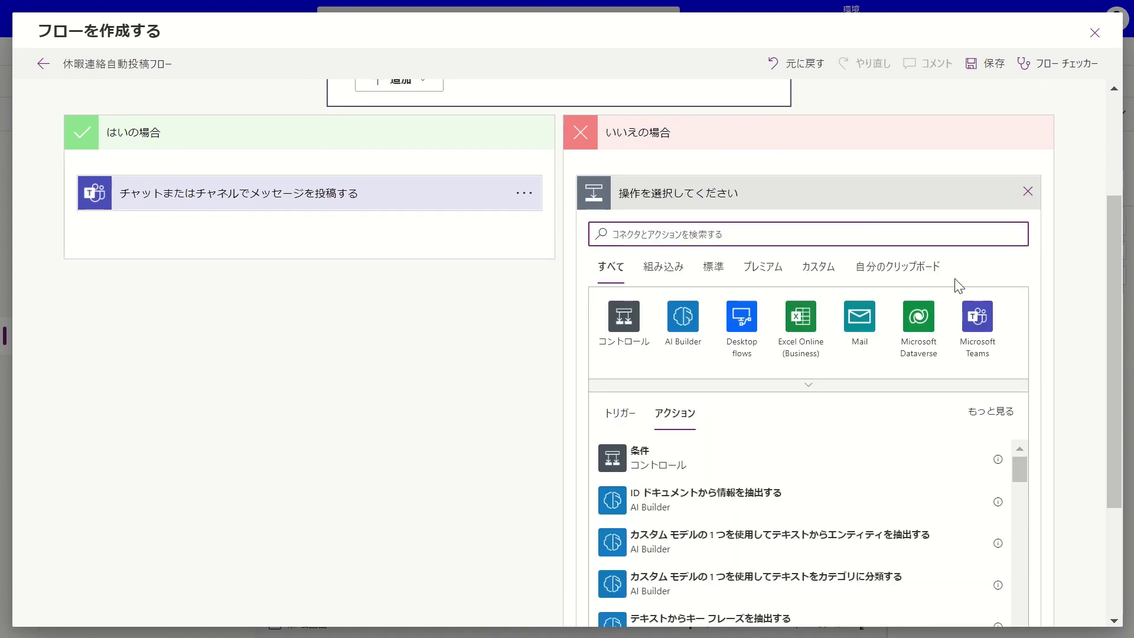
{"action": "left_click", "coordinate": [971, 330]}
{"action": "scroll", "coordinate": [970, 338], "scroll_direction": "down", "scroll_amount": 5}
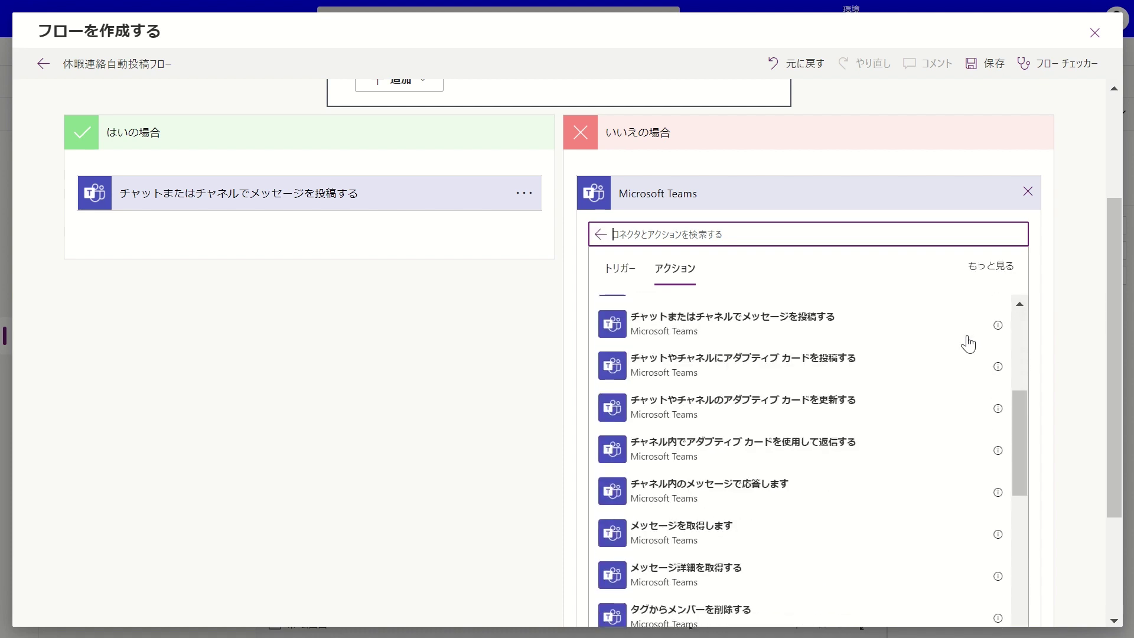
{"action": "left_click", "coordinate": [796, 333]}
{"action": "left_click", "coordinate": [795, 333]}
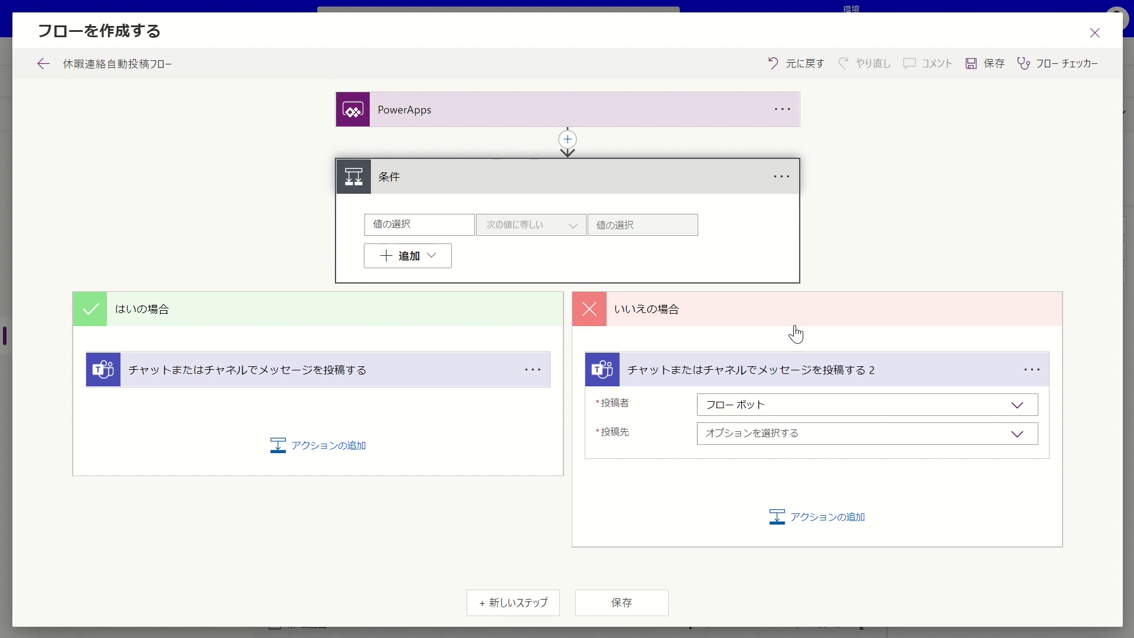
Step: Set 投稿者 to ユーザー and 投稿先 to チャネル for the いいえの場合 branch's Teams post
{"action": "left_click", "coordinate": [1016, 406]}
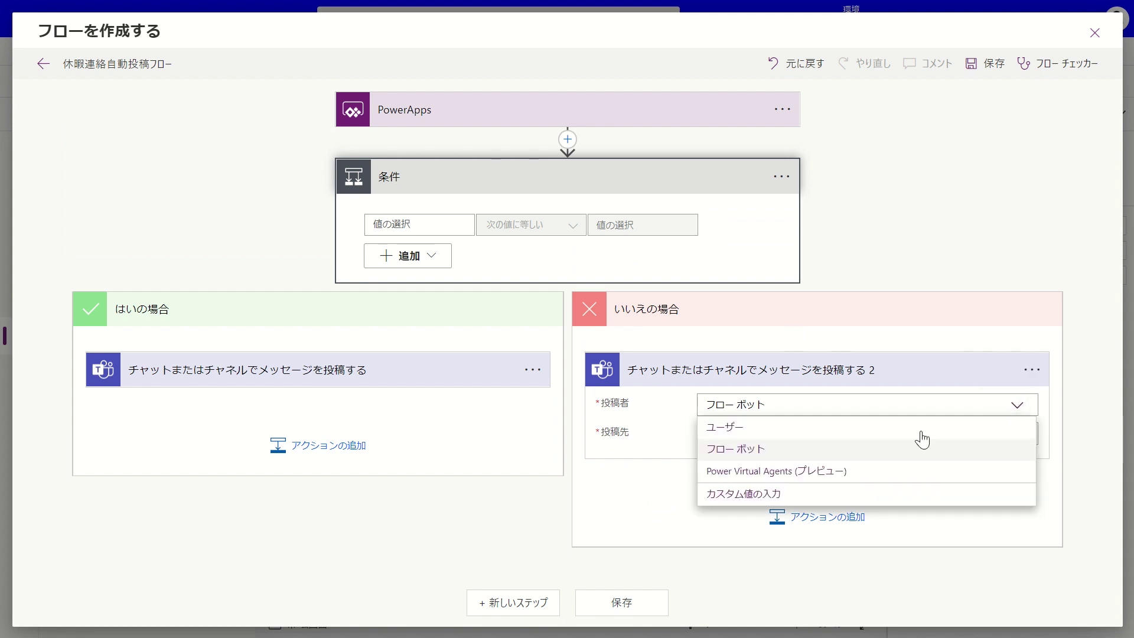
{"action": "left_click", "coordinate": [900, 428]}
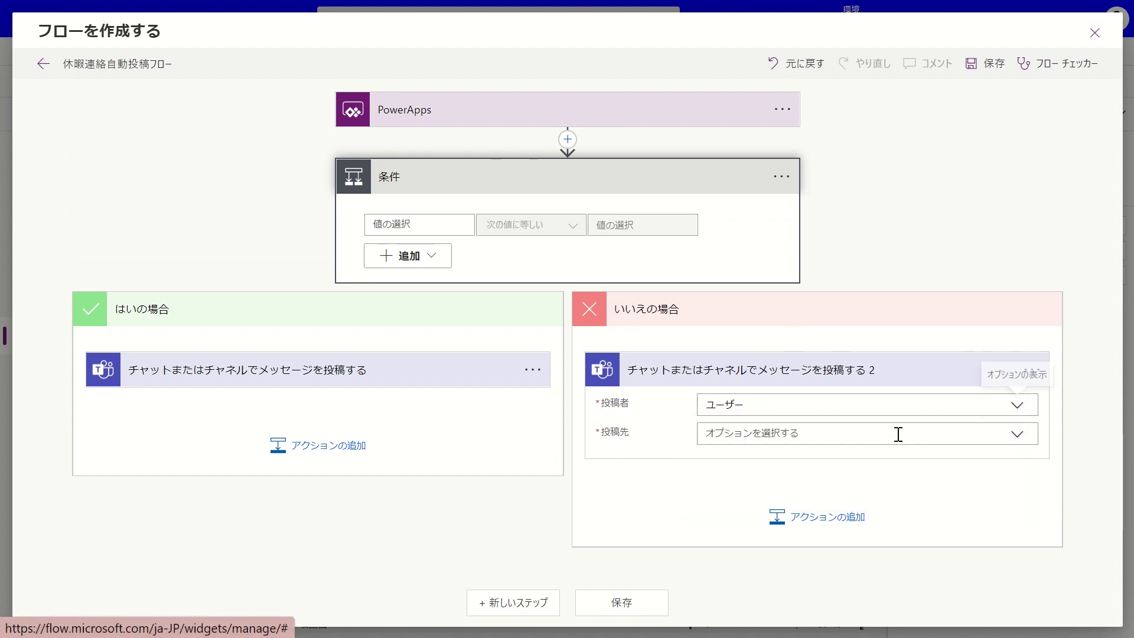
{"action": "left_click", "coordinate": [1015, 439]}
{"action": "left_click", "coordinate": [836, 482]}
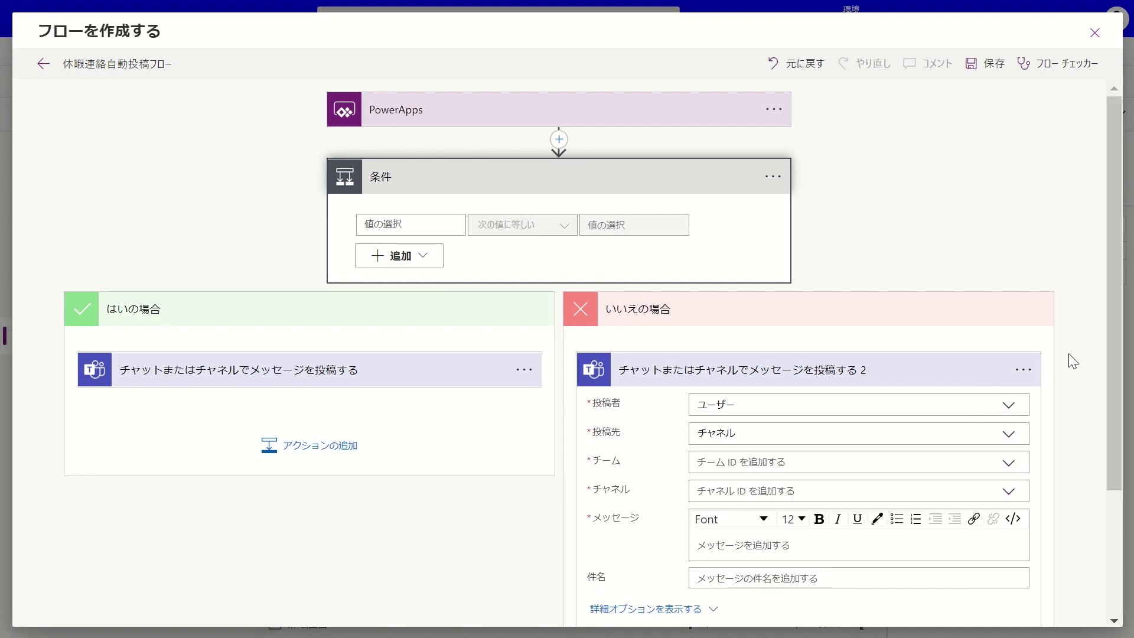
Step: Choose the team マーケティング部 and the channel 休暇連絡 for the いいえの場合 branch's Teams post
{"action": "scroll", "coordinate": [1074, 362], "scroll_direction": "down", "scroll_amount": 3}
{"action": "left_click", "coordinate": [1009, 290]}
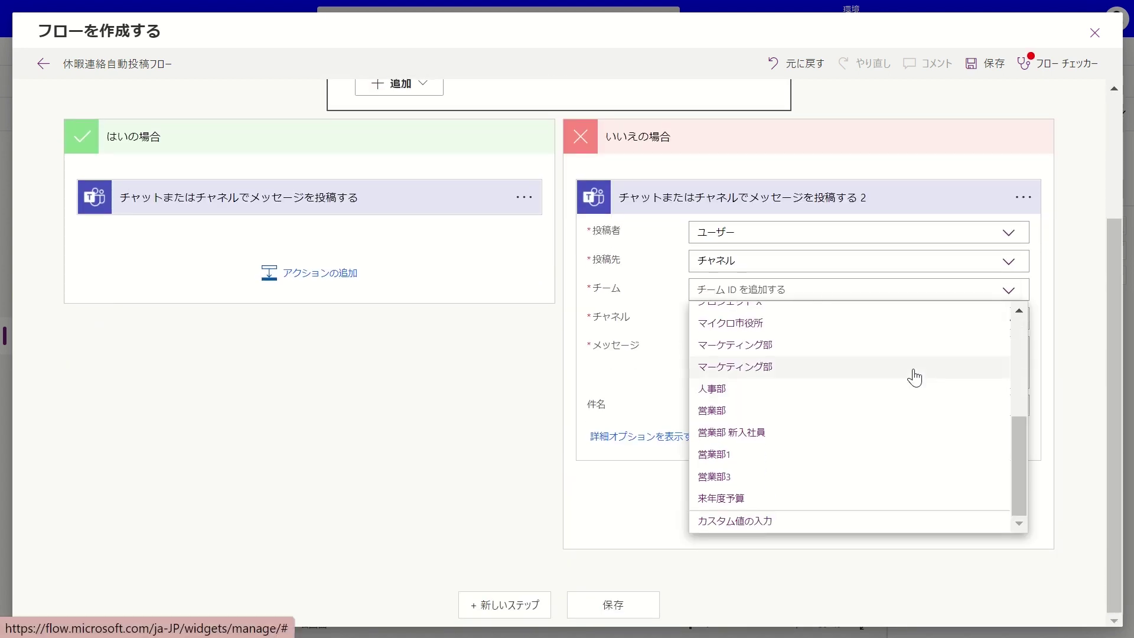
{"action": "left_click", "coordinate": [915, 367]}
{"action": "left_click", "coordinate": [1008, 319]}
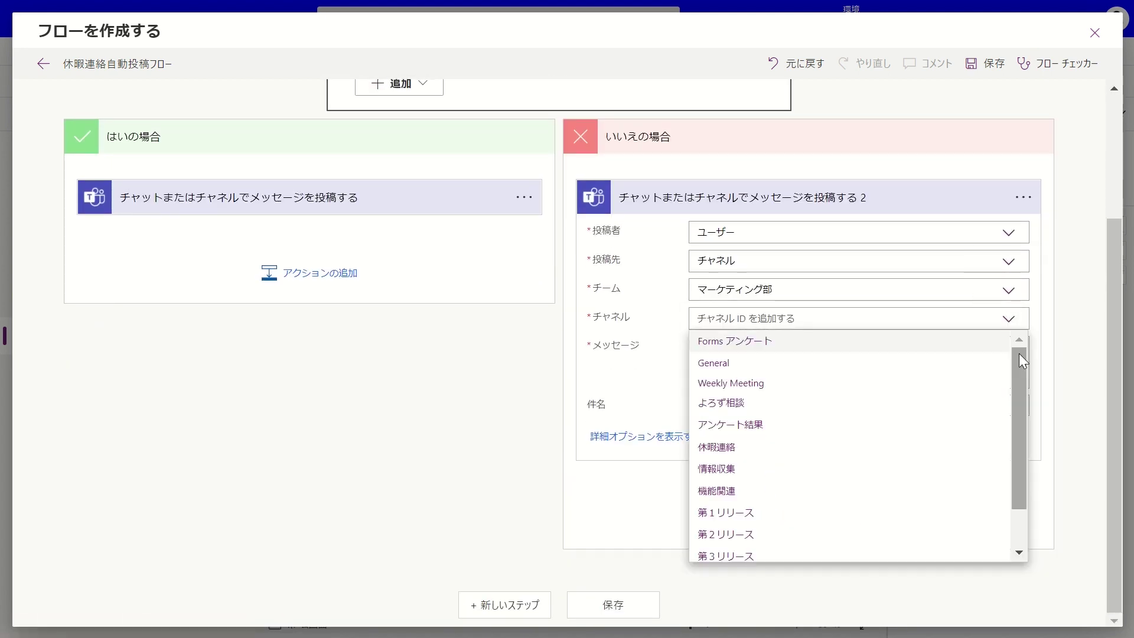
{"action": "left_click", "coordinate": [715, 454]}
Step: Start the いいえの場合 branch's message with 本日、 and insert the dynamic content PowerApps で確認 after it
{"action": "left_click", "coordinate": [789, 377]}
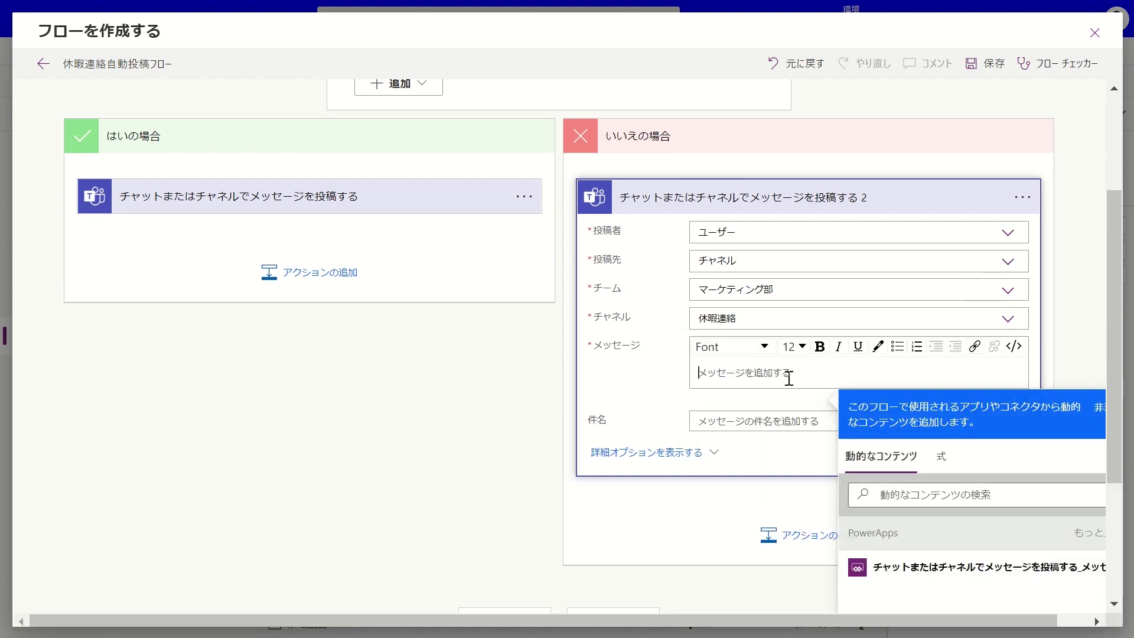
{"action": "type", "text": "本日、"}
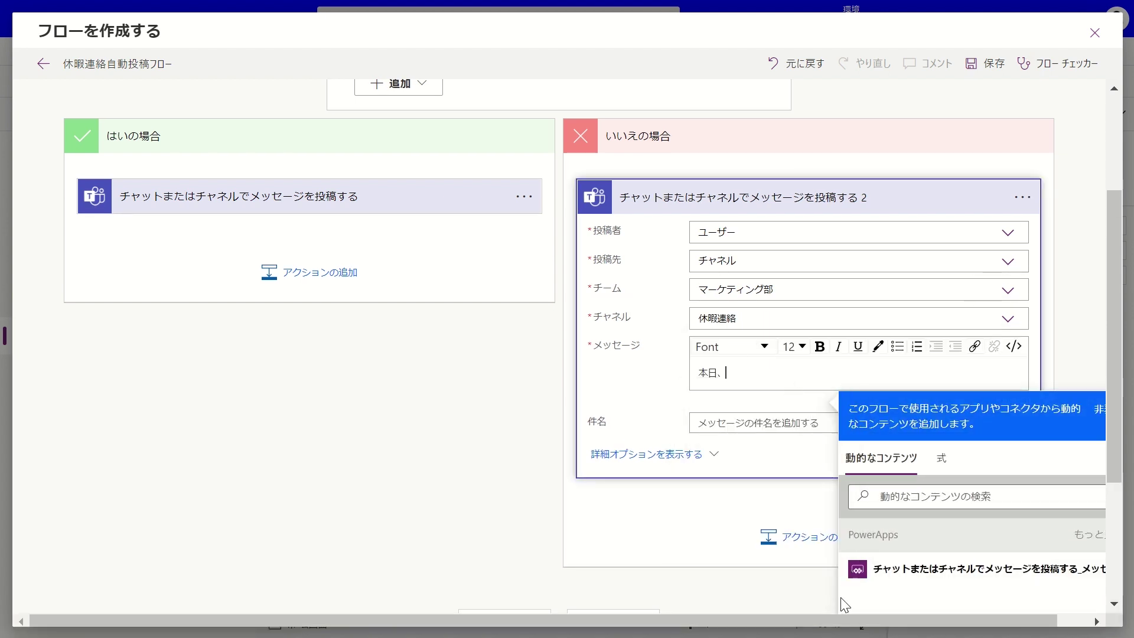
{"action": "scroll", "coordinate": [1043, 481], "scroll_direction": "down", "scroll_amount": 4}
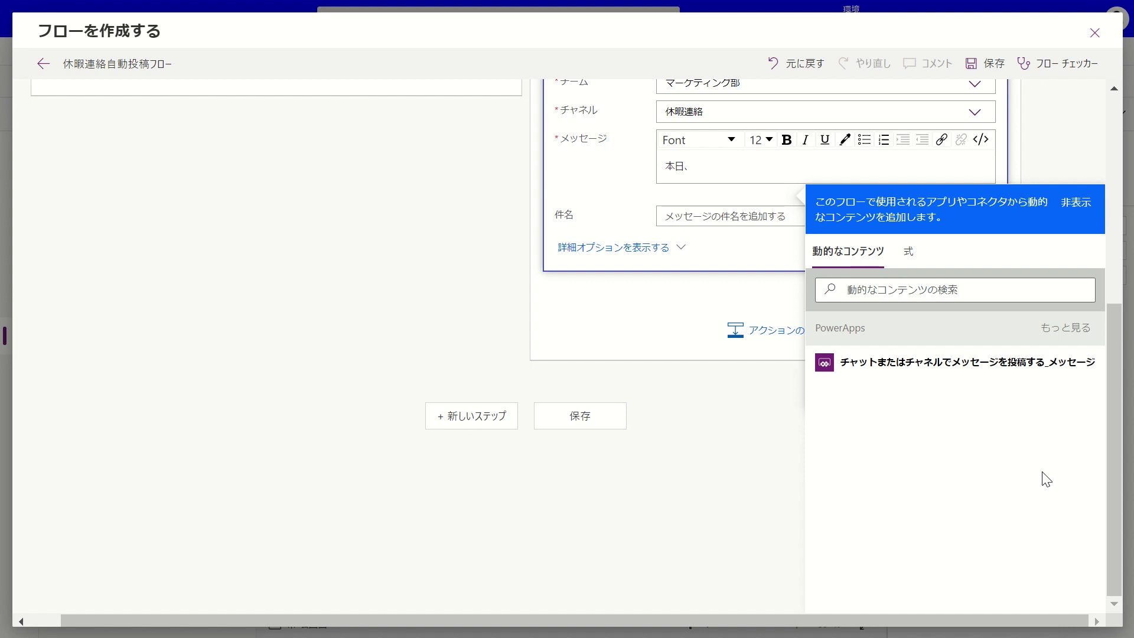
{"action": "left_click", "coordinate": [1083, 341]}
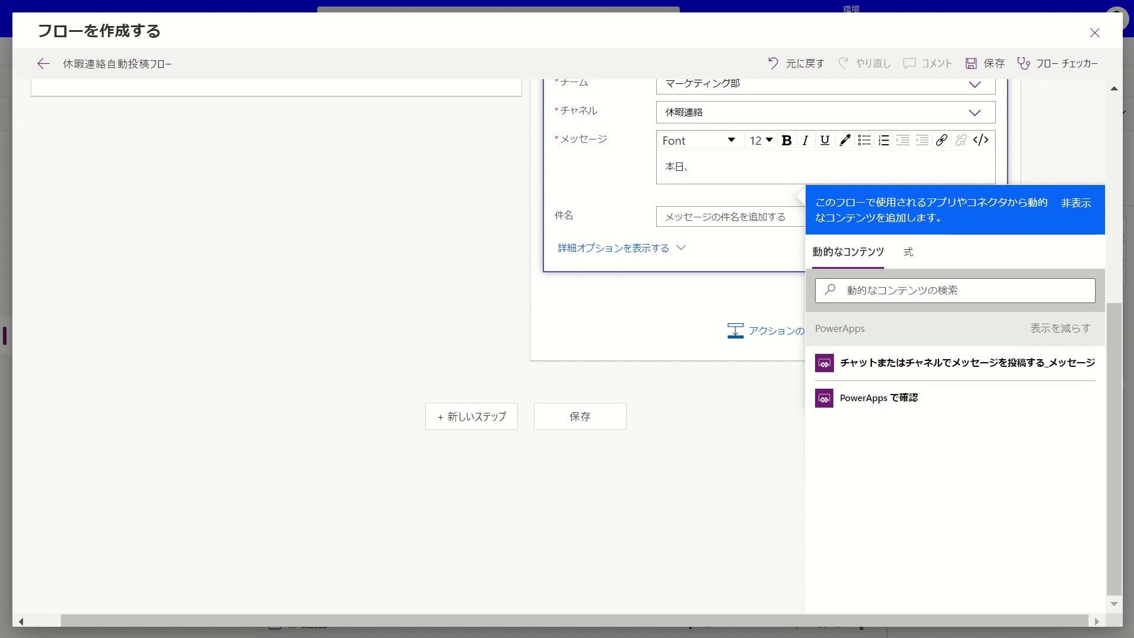
{"action": "left_click", "coordinate": [884, 417]}
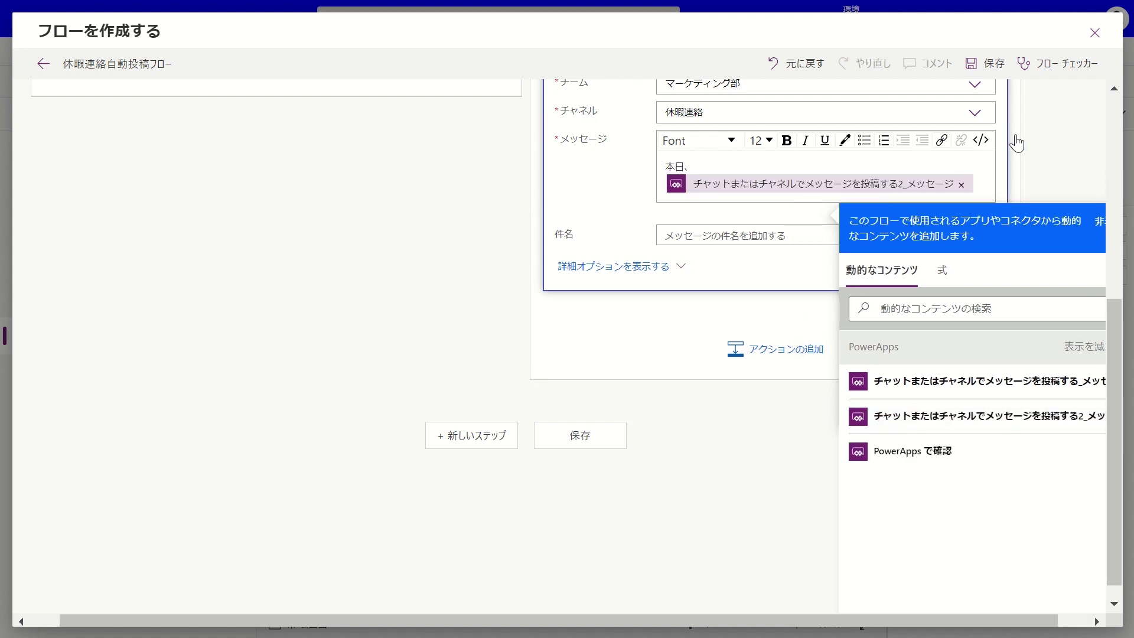
Step: Complete the いいえの場合 branch's message with のため休暇をいただきます。 after the dynamic content
{"action": "scroll", "coordinate": [1118, 321], "scroll_direction": "up", "scroll_amount": 4}
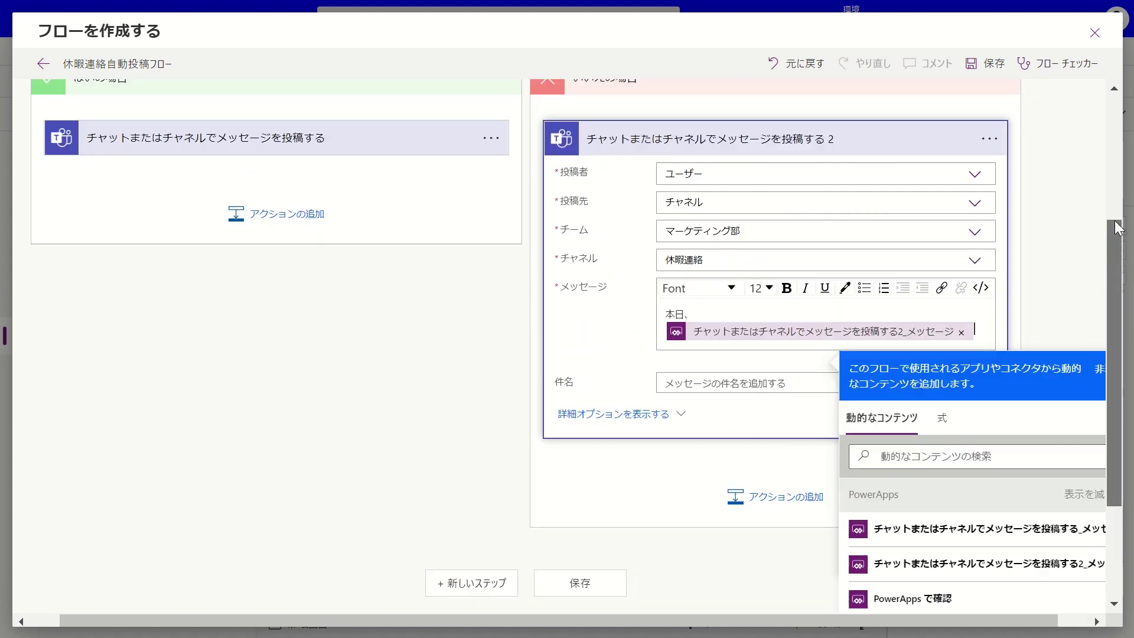
{"action": "mouse_move", "coordinate": [925, 405]}
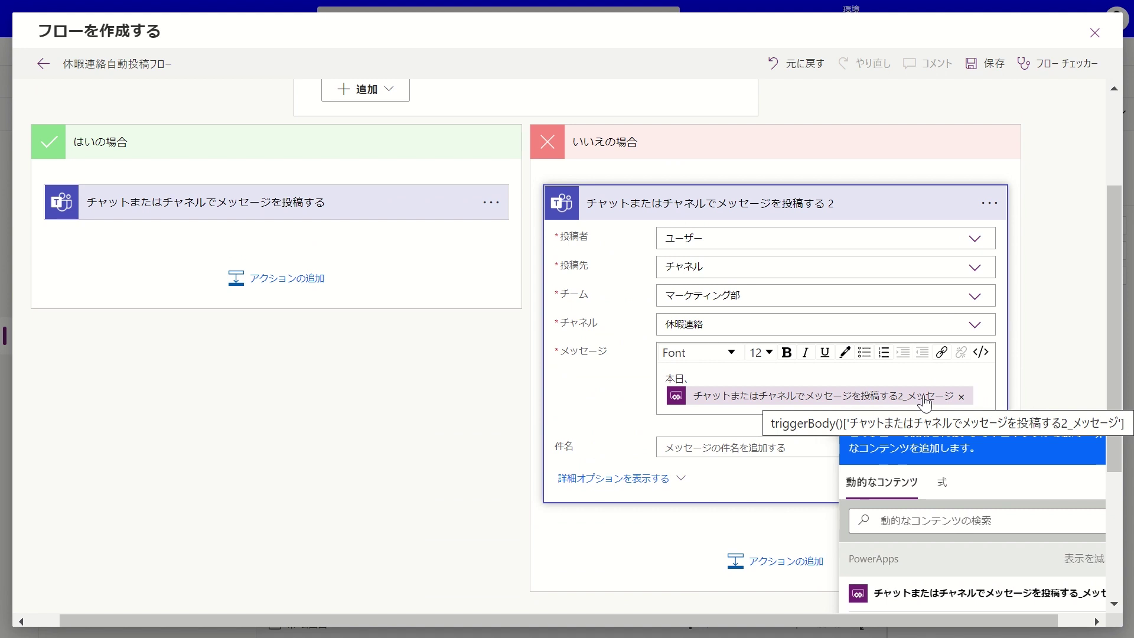
{"action": "type", "text": "のため"}
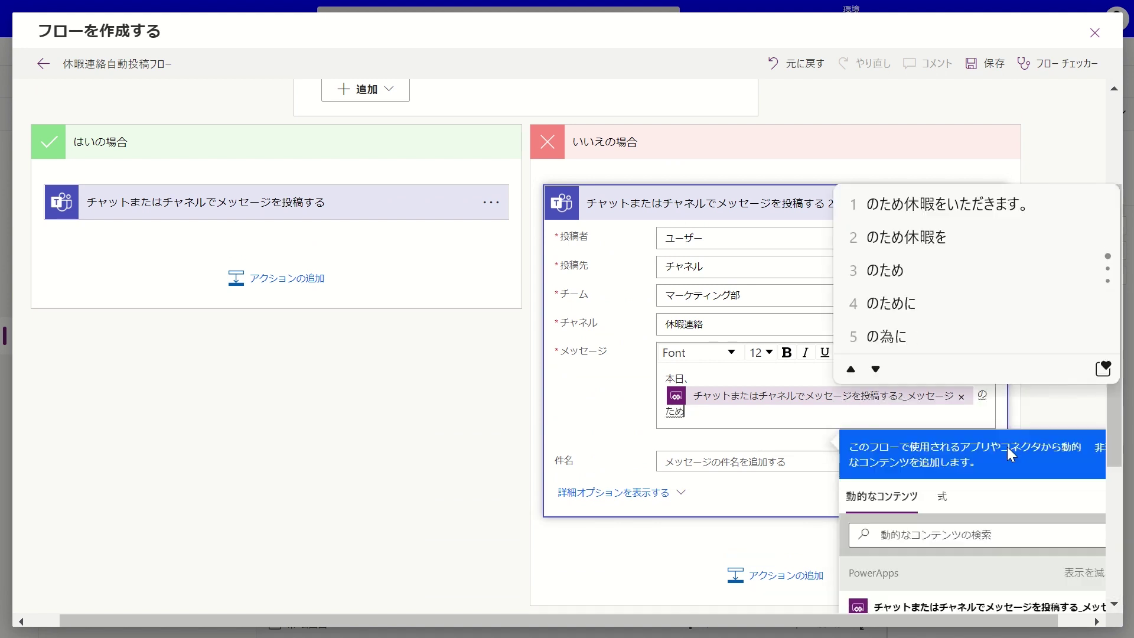
{"action": "key", "text": "Return"}
{"action": "type", "text": "kyuuka"}
{"action": "key", "text": "Down"}
{"action": "key", "text": "Return"}
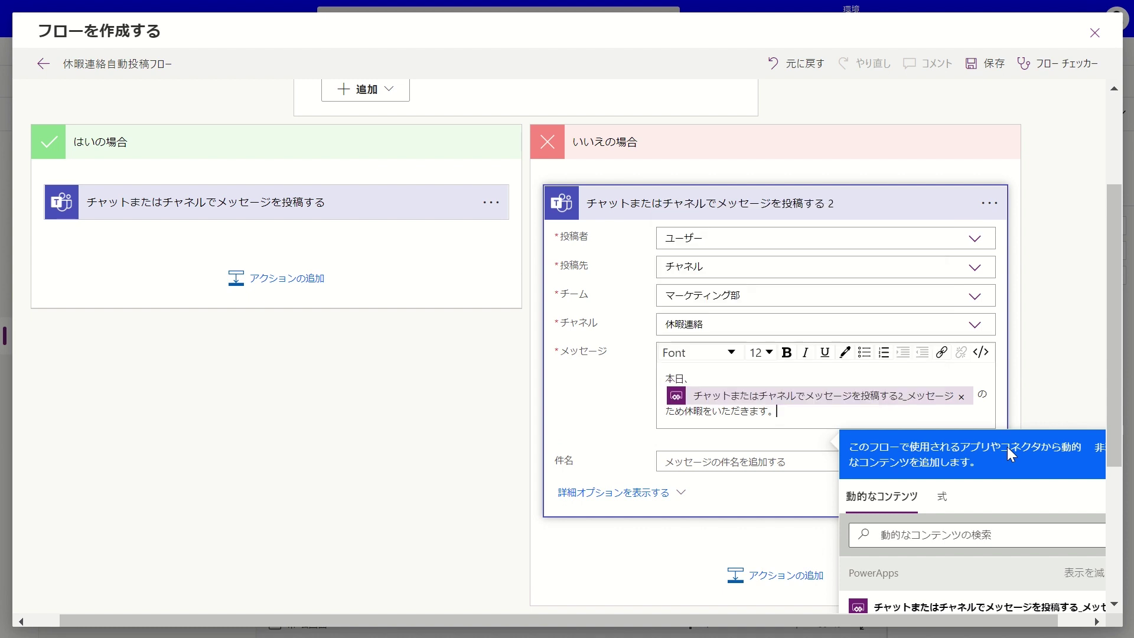
{"action": "left_click", "coordinate": [1091, 344]}
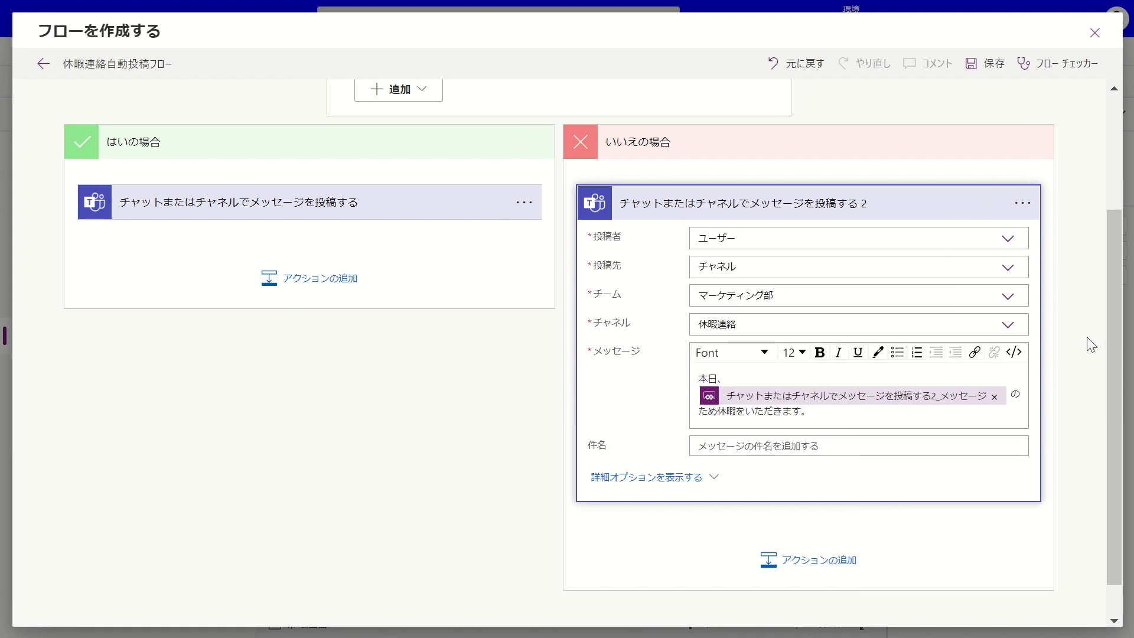
Step: Expand the はいの場合 branch's Teams action and set the condition's first value to the dynamic content チャットまたはチャネルでメッセージを投稿する2_メッセージ
{"action": "left_click_drag", "start_coordinate": [1121, 417], "coordinate": [1119, 281]}
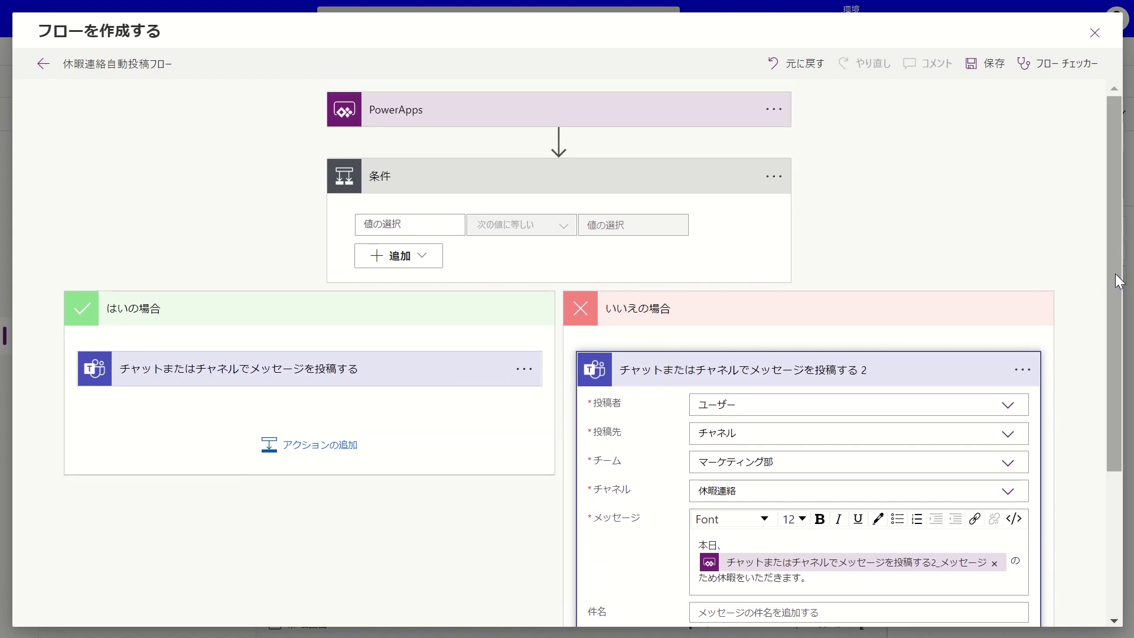
{"action": "left_click", "coordinate": [328, 373]}
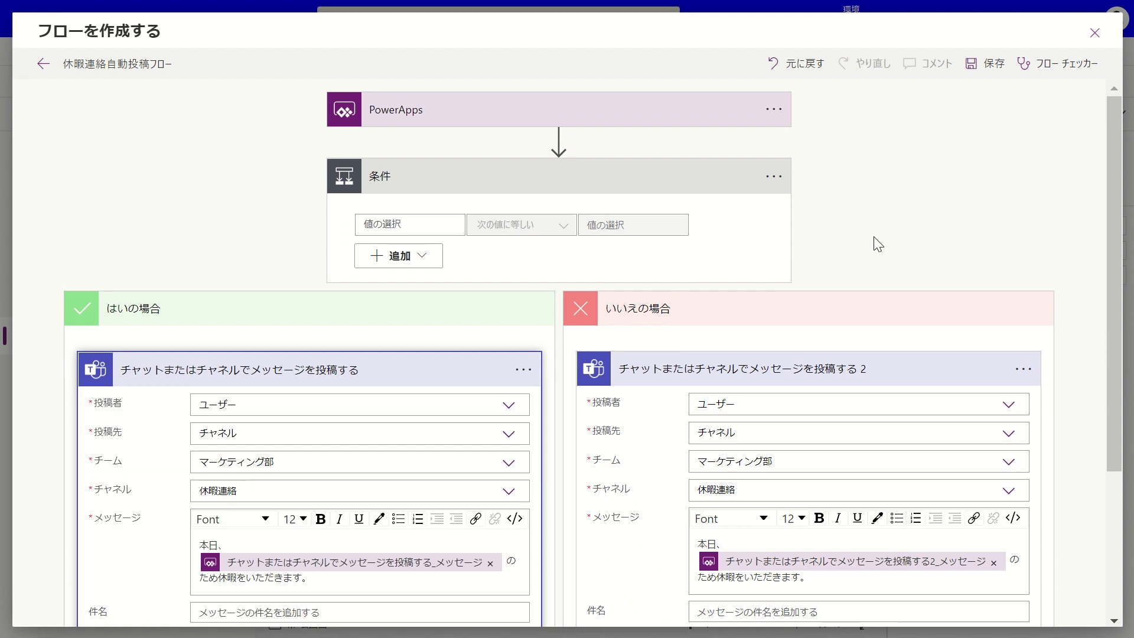
{"action": "left_click", "coordinate": [408, 226]}
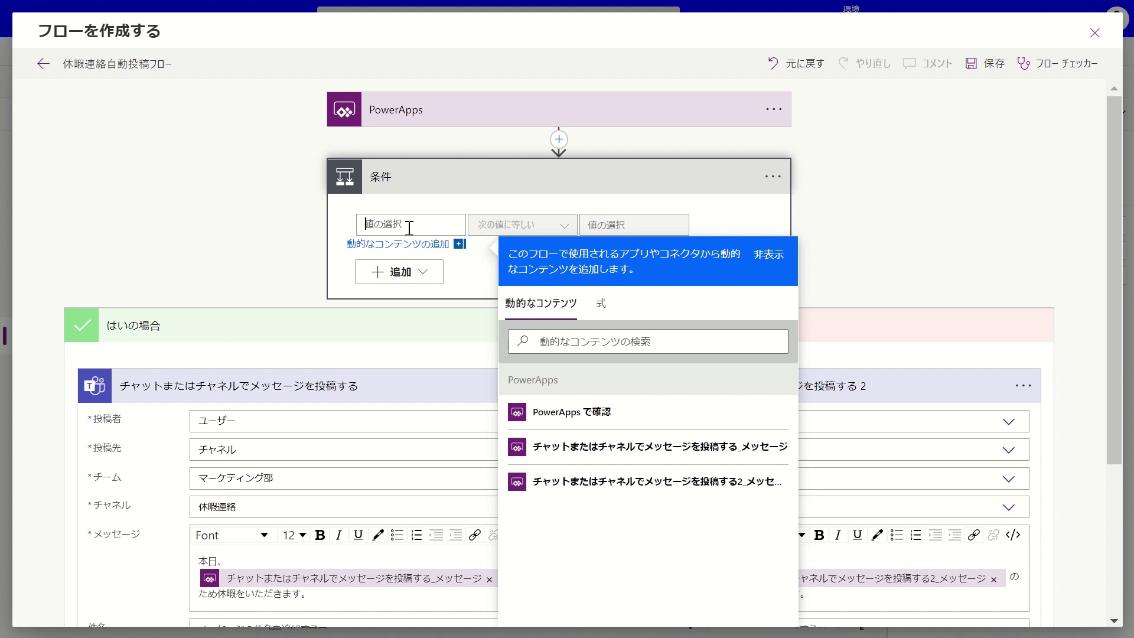
{"action": "left_click", "coordinate": [569, 488]}
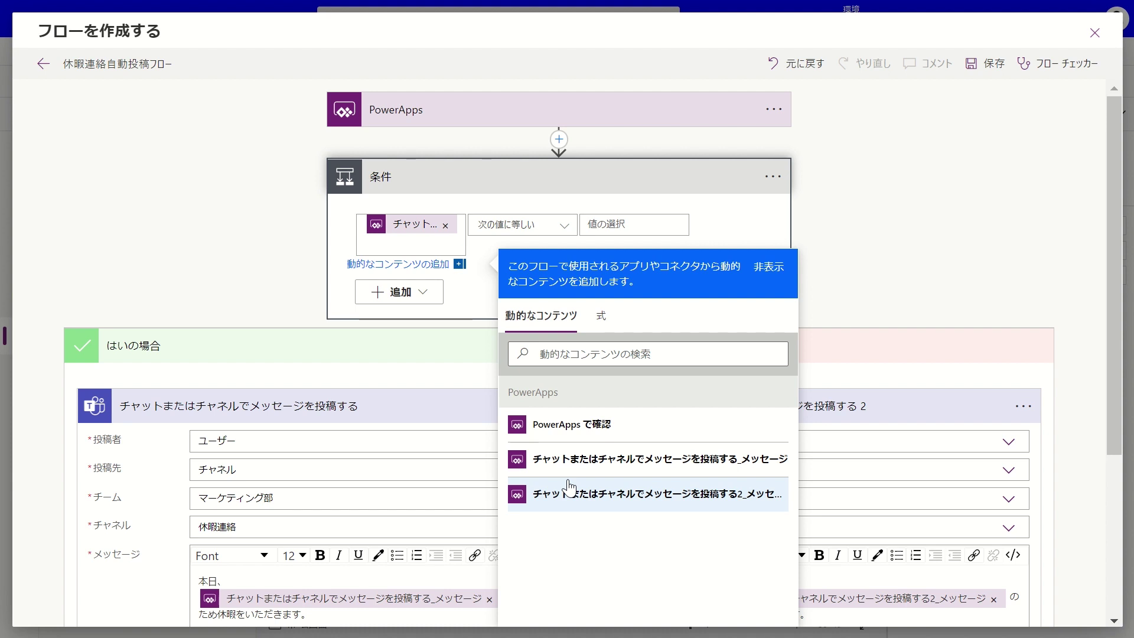
{"action": "left_click", "coordinate": [885, 170]}
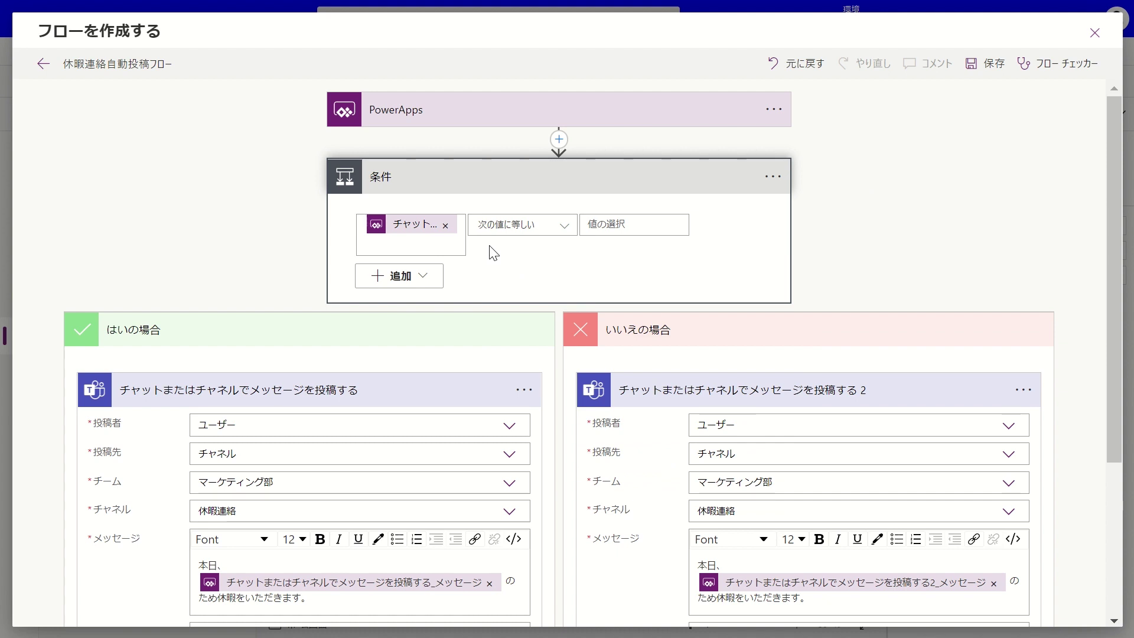
Step: Set the condition's comparison value to その他 and save the flow
{"action": "left_click", "coordinate": [625, 223]}
{"action": "type", "text": "その他"}
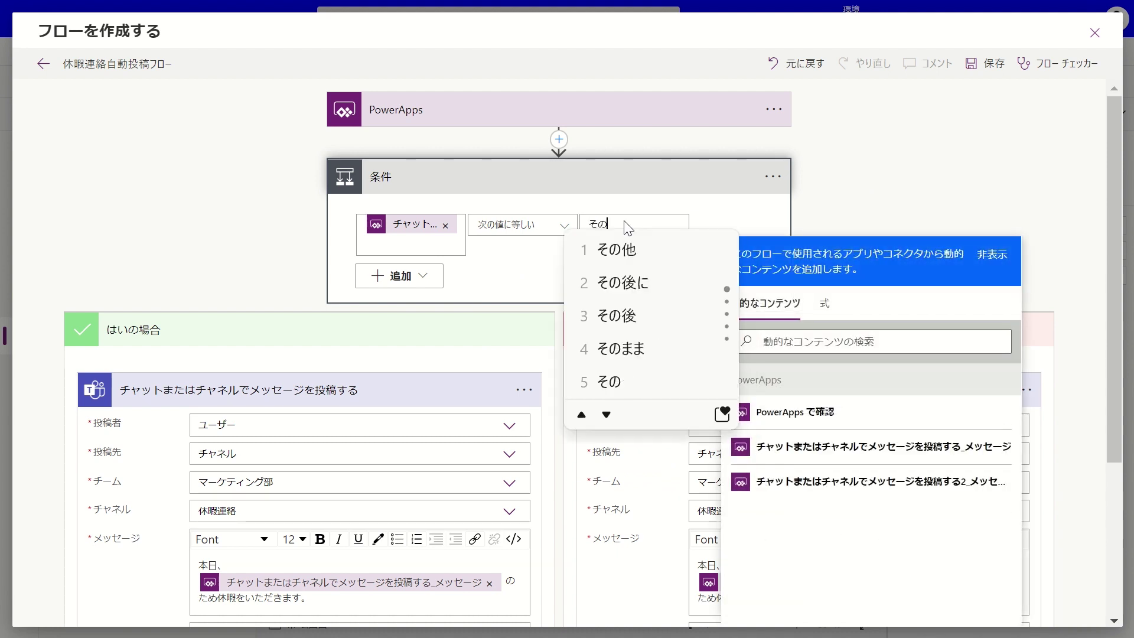
{"action": "left_click", "coordinate": [908, 212]}
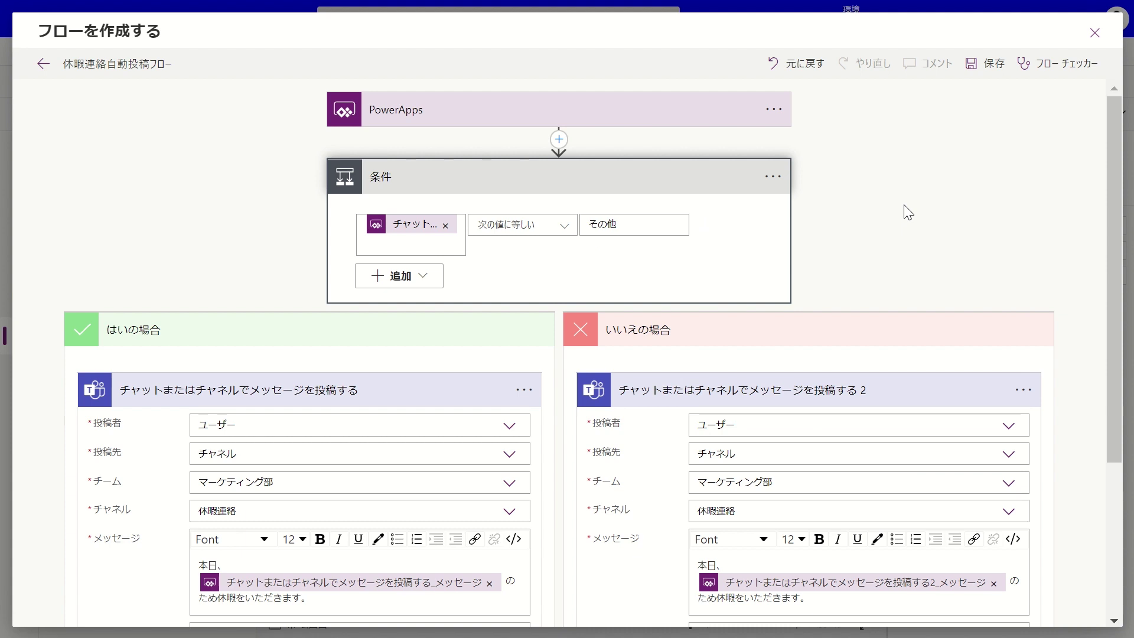
{"action": "left_click", "coordinate": [1002, 69]}
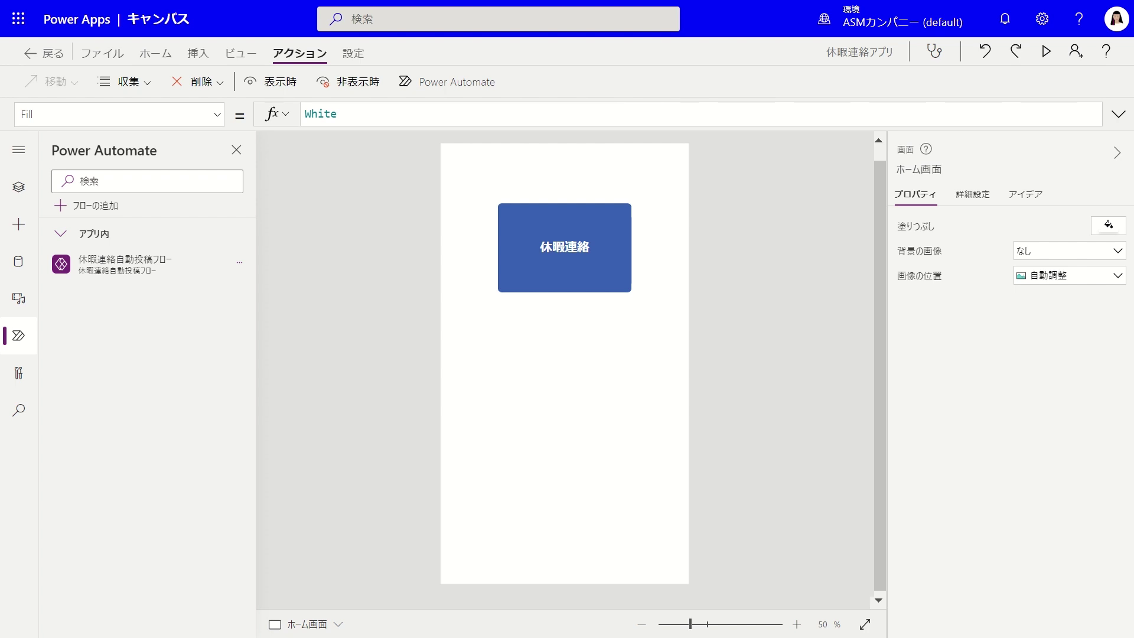
Step: Replace the OnSelect formula of the 送信 button on the 休暇理由選択 screen with 休暇連絡自動投稿フロー.Run(
{"action": "left_click", "coordinate": [18, 189]}
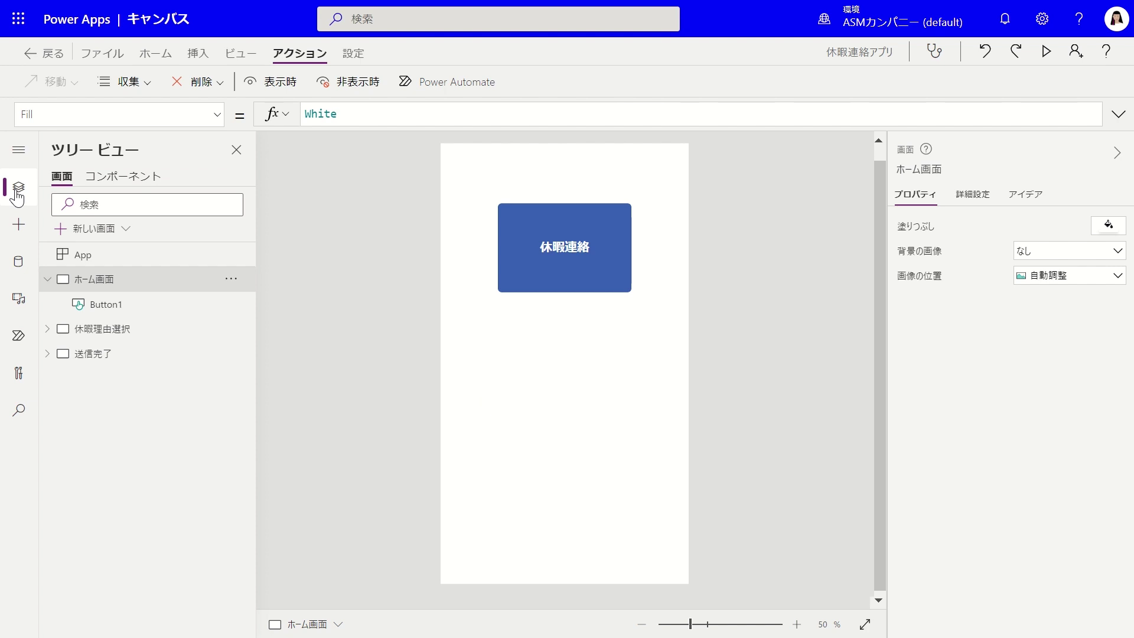
{"action": "left_click", "coordinate": [59, 337]}
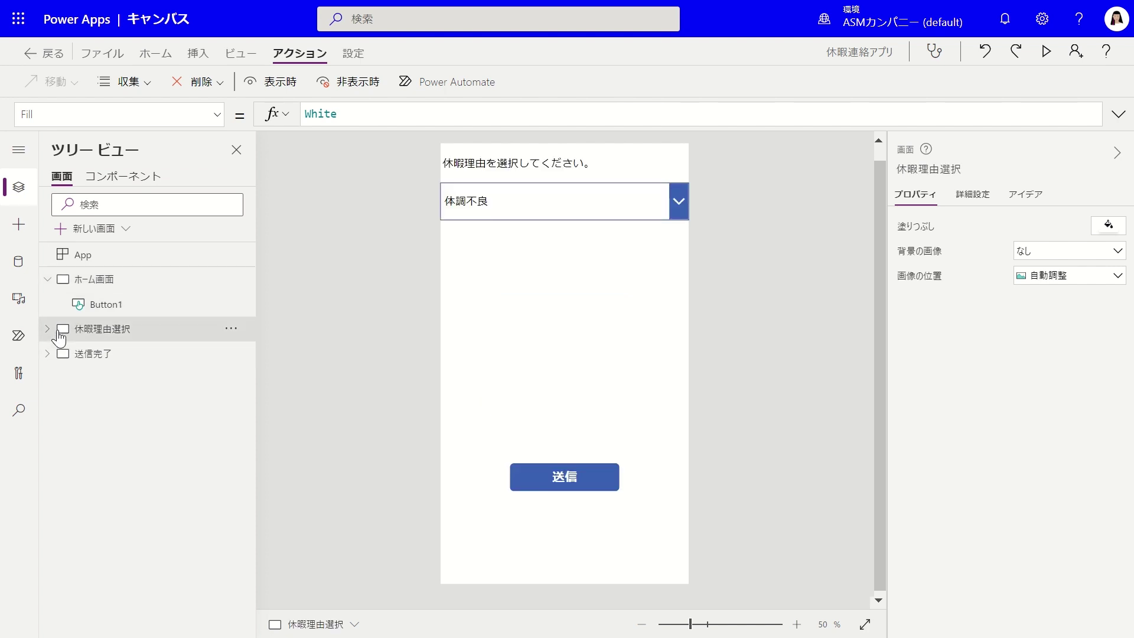
{"action": "left_click", "coordinate": [540, 482]}
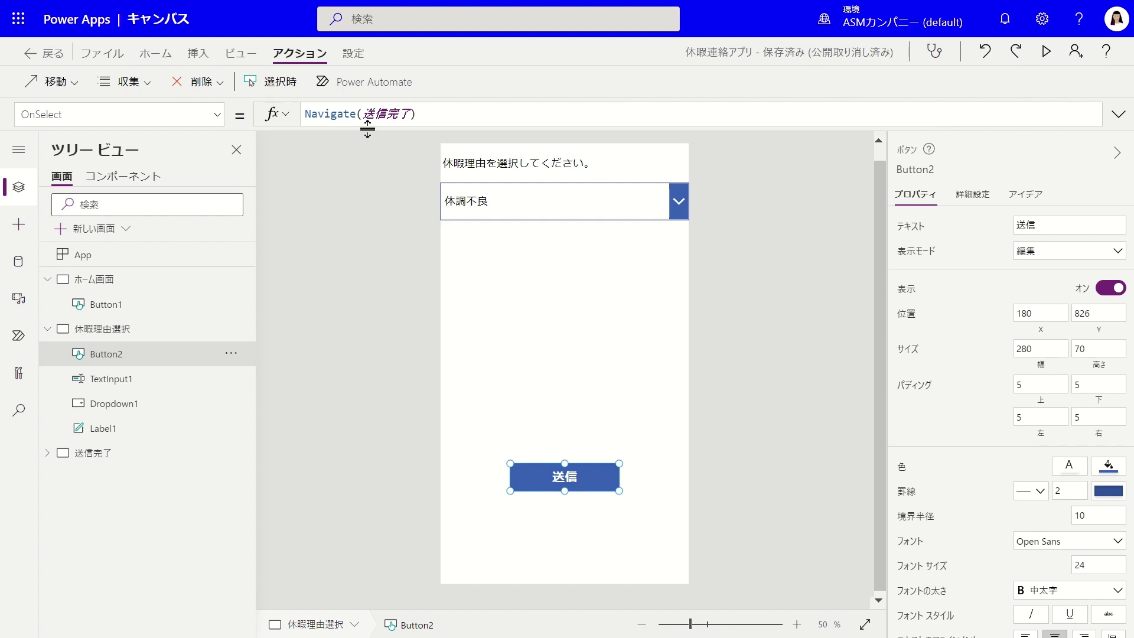
{"action": "left_click_drag", "start_coordinate": [446, 118], "coordinate": [204, 119]}
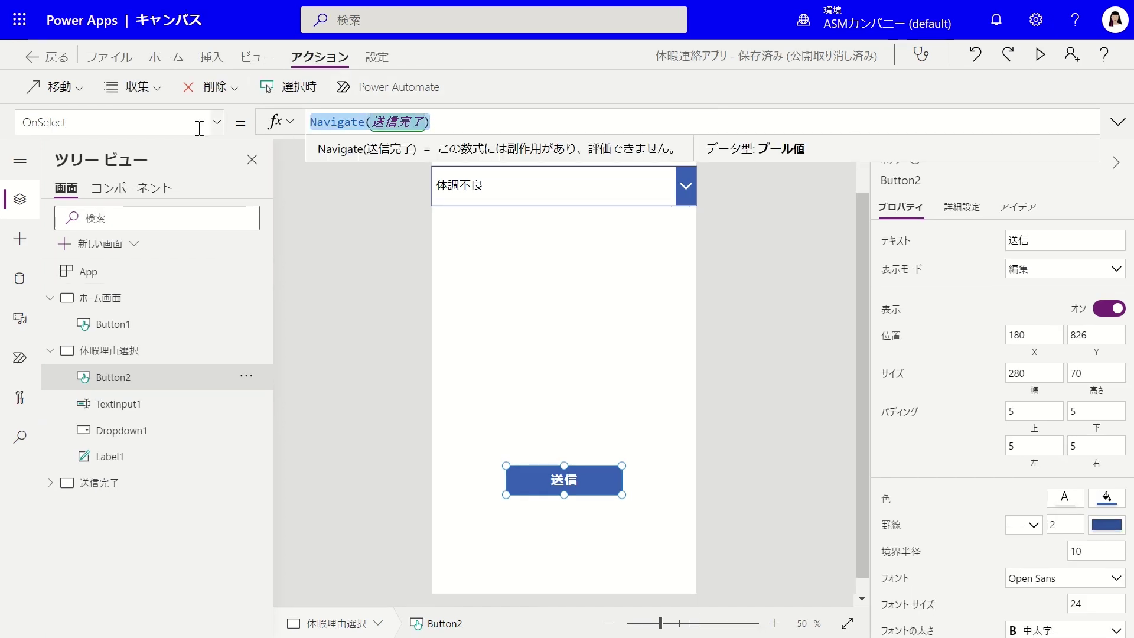
{"action": "key", "text": "Delete"}
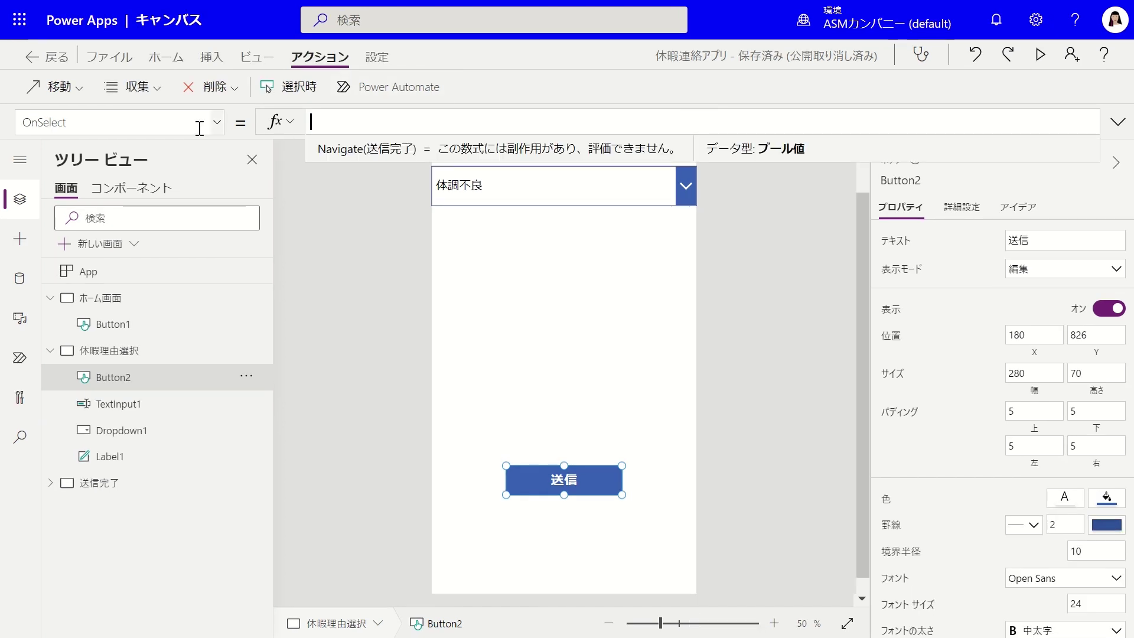
{"action": "type", "text": "run"}
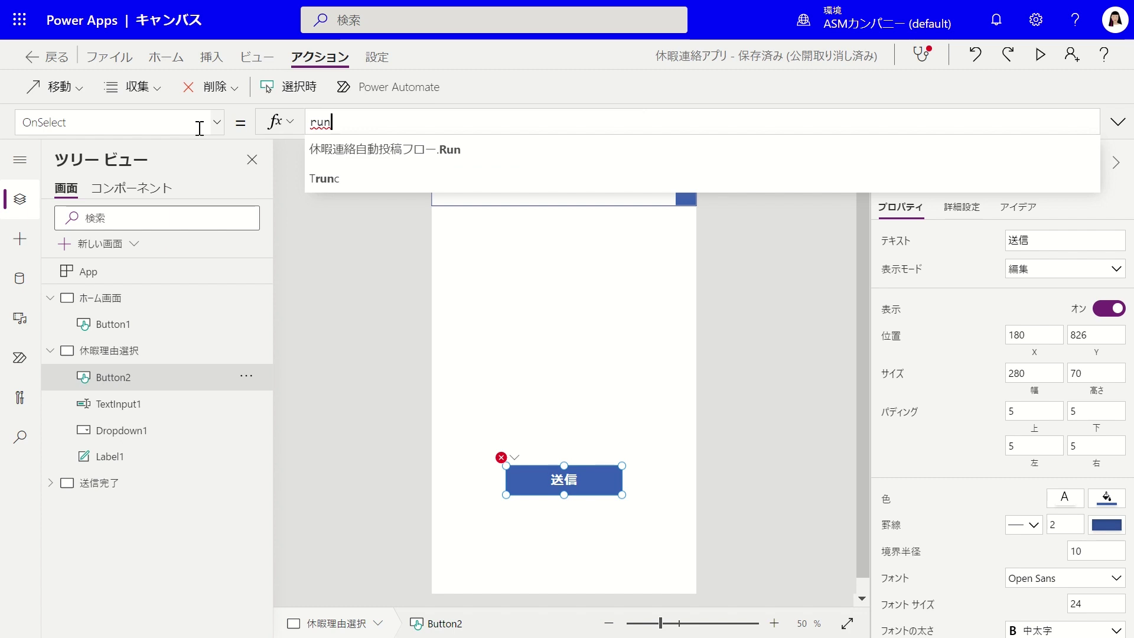
{"action": "left_click", "coordinate": [387, 155]}
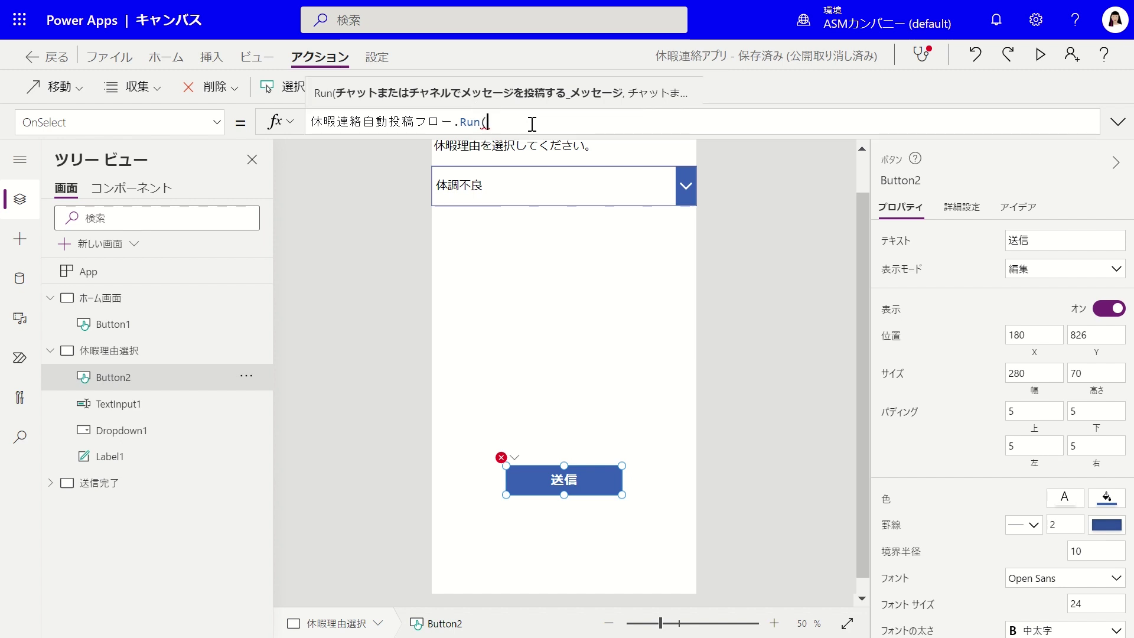
Step: Add TextInput1.Text as the first argument of the flow's Run call in the 送信 button's OnSelect formula, followed by a comma
{"action": "type", "text": "textinput"}
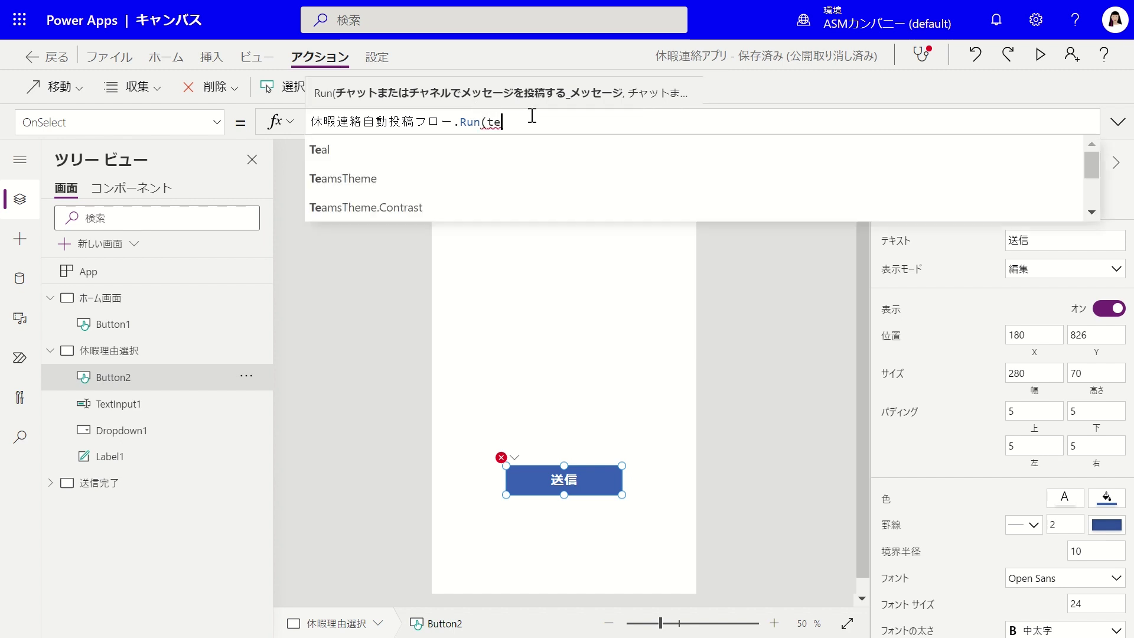
{"action": "left_click", "coordinate": [527, 157]}
{"action": "type", "text": "."}
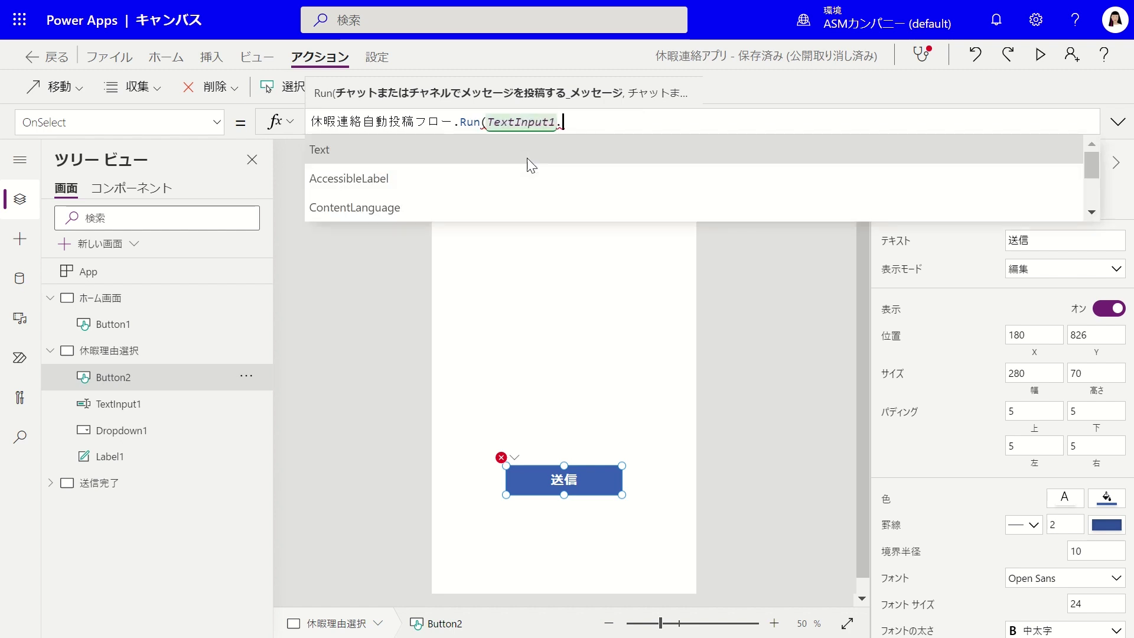
{"action": "left_click", "coordinate": [390, 151]}
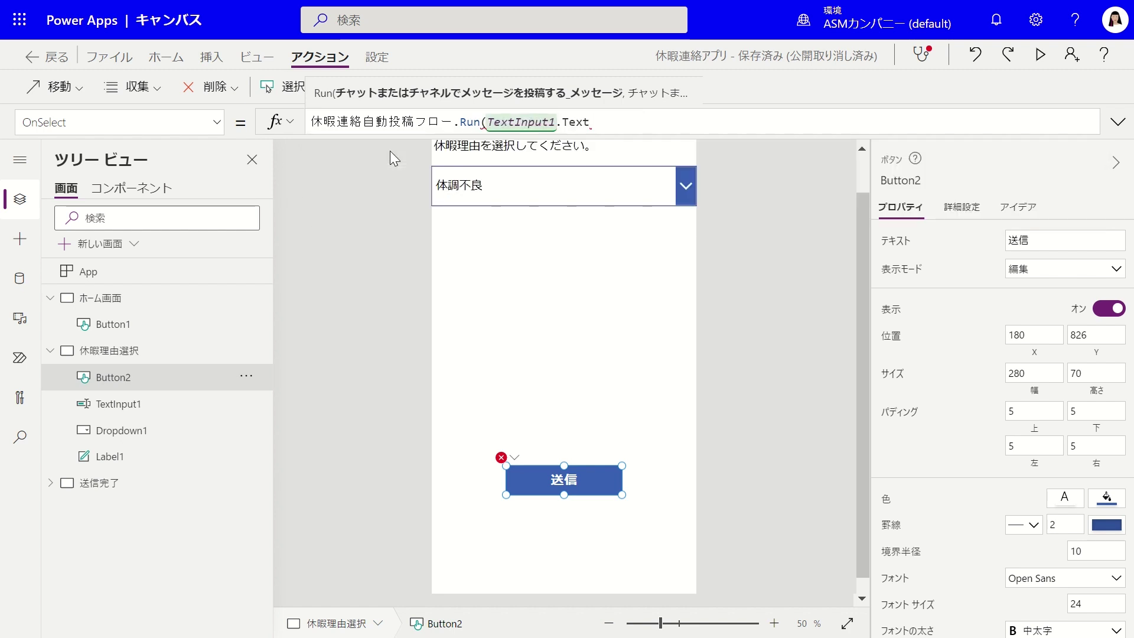
{"action": "type", "text": ","}
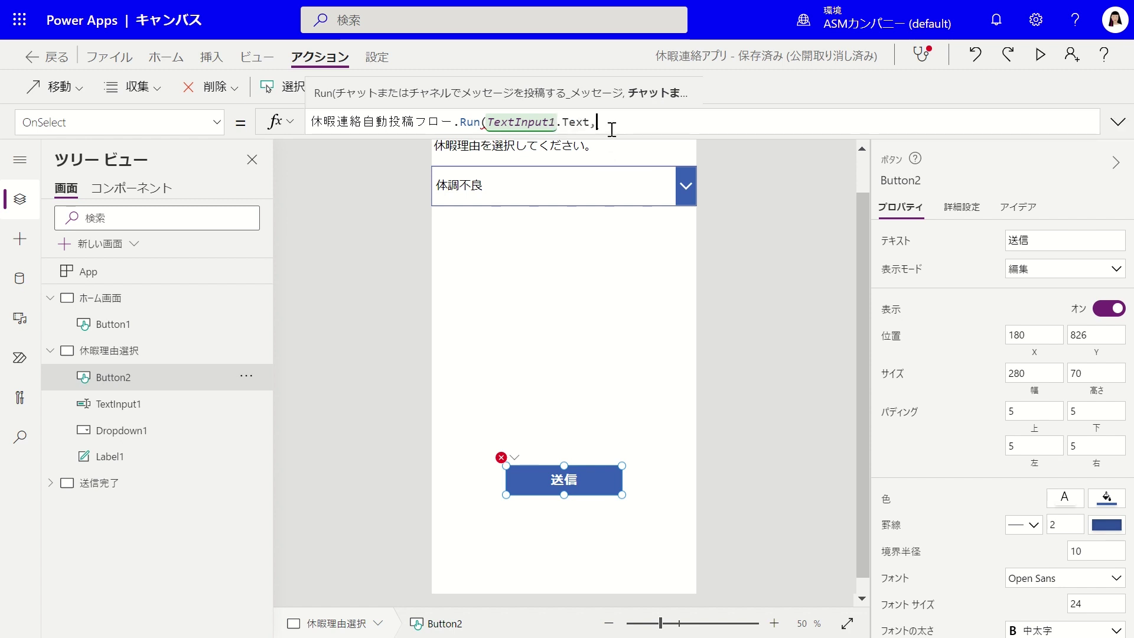
Step: Complete the Run call with Dropdown1.Selected.Value as the second argument and append ;Navigate(送信完了) to the formula
{"action": "type", "text": "Drop"}
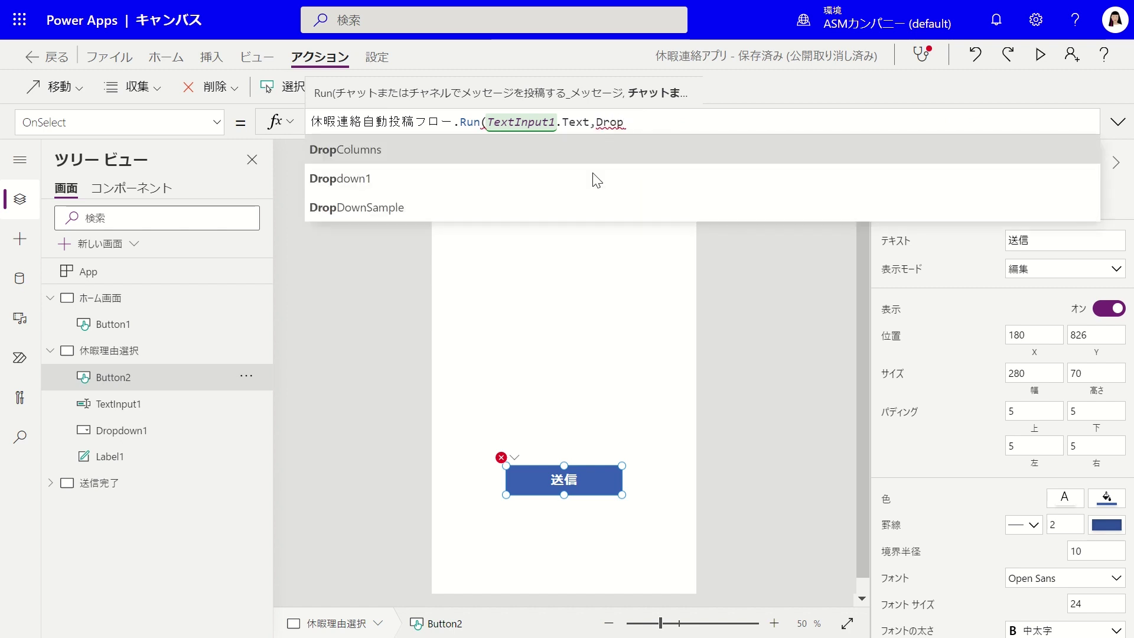
{"action": "left_click", "coordinate": [592, 176]}
{"action": "type", "text": "."}
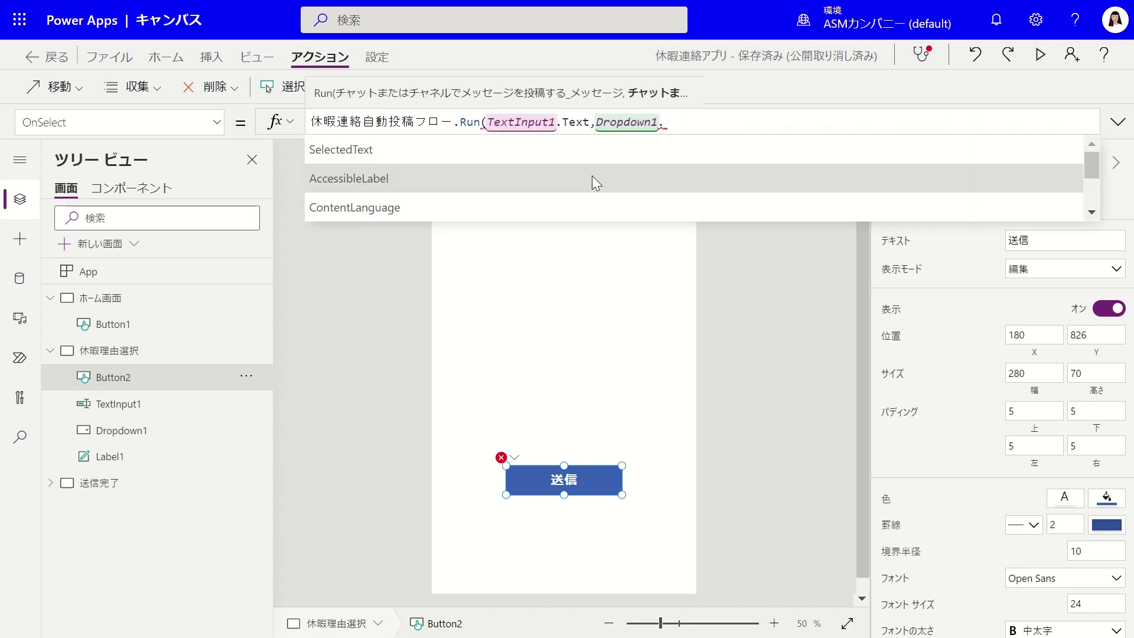
{"action": "type", "text": "Selected"}
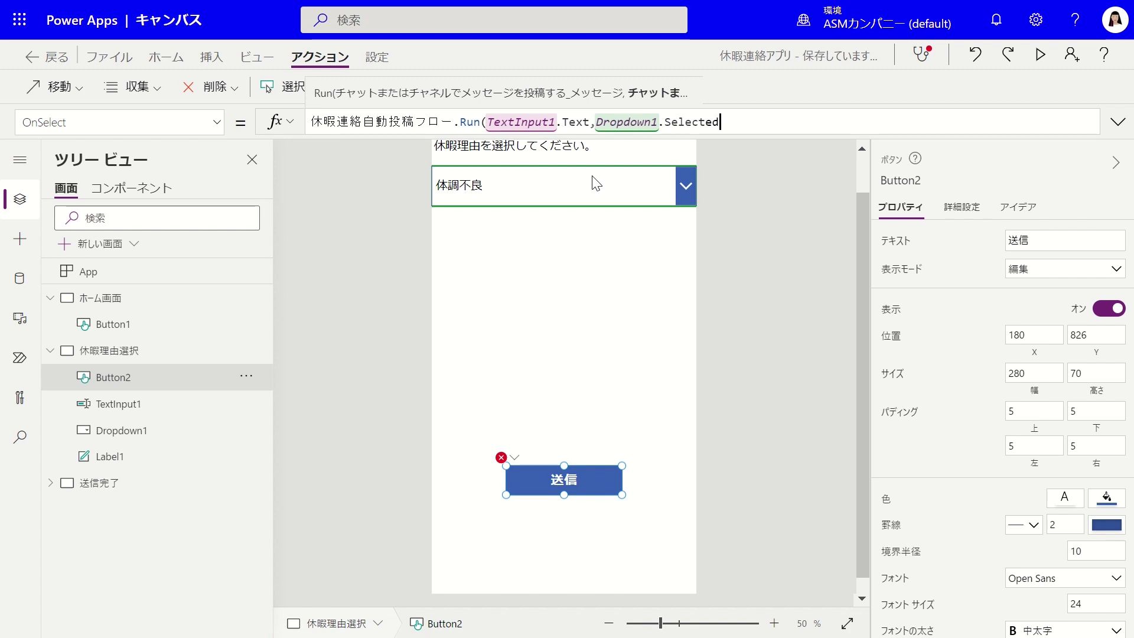
{"action": "type", "text": "."}
{"action": "left_click", "coordinate": [592, 156]}
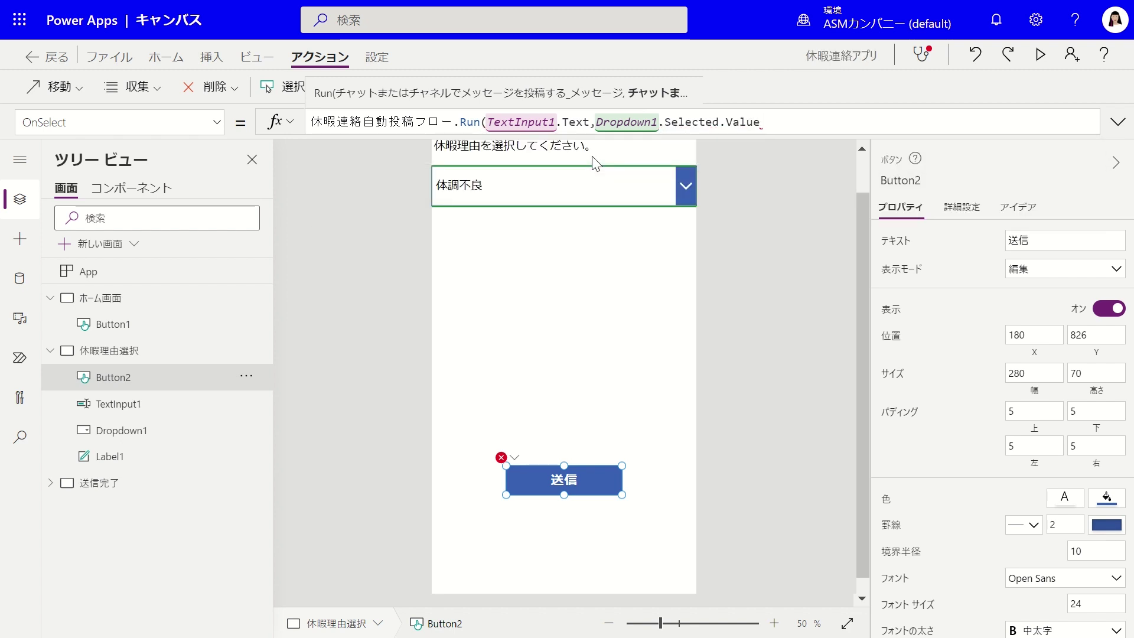
{"action": "type", "text": ")"}
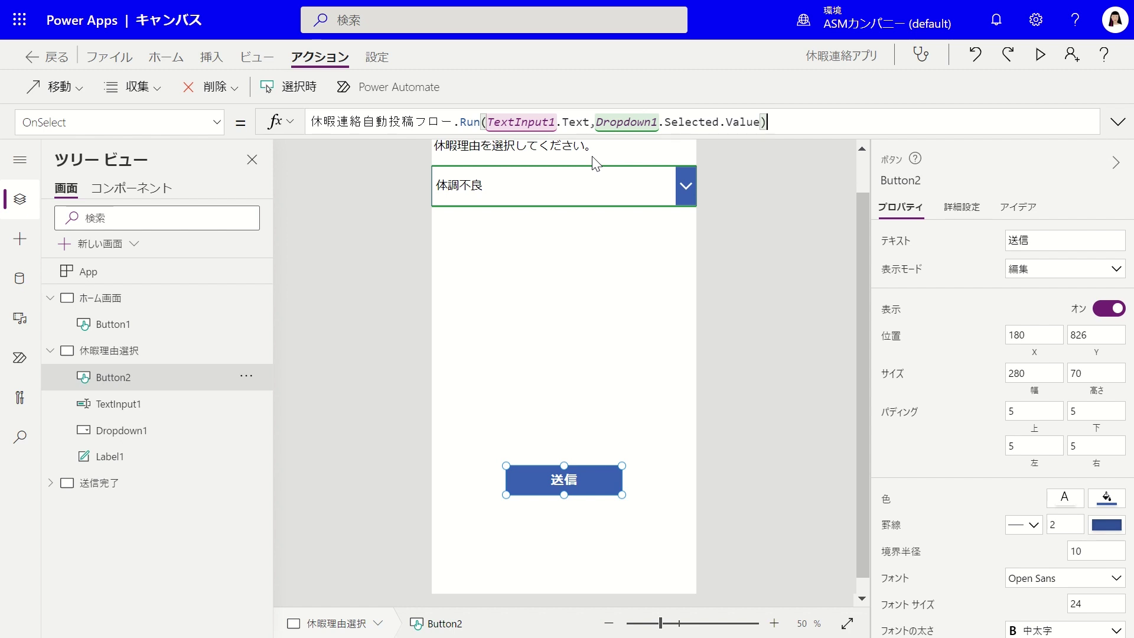
{"action": "type", "text": ";Navigate("}
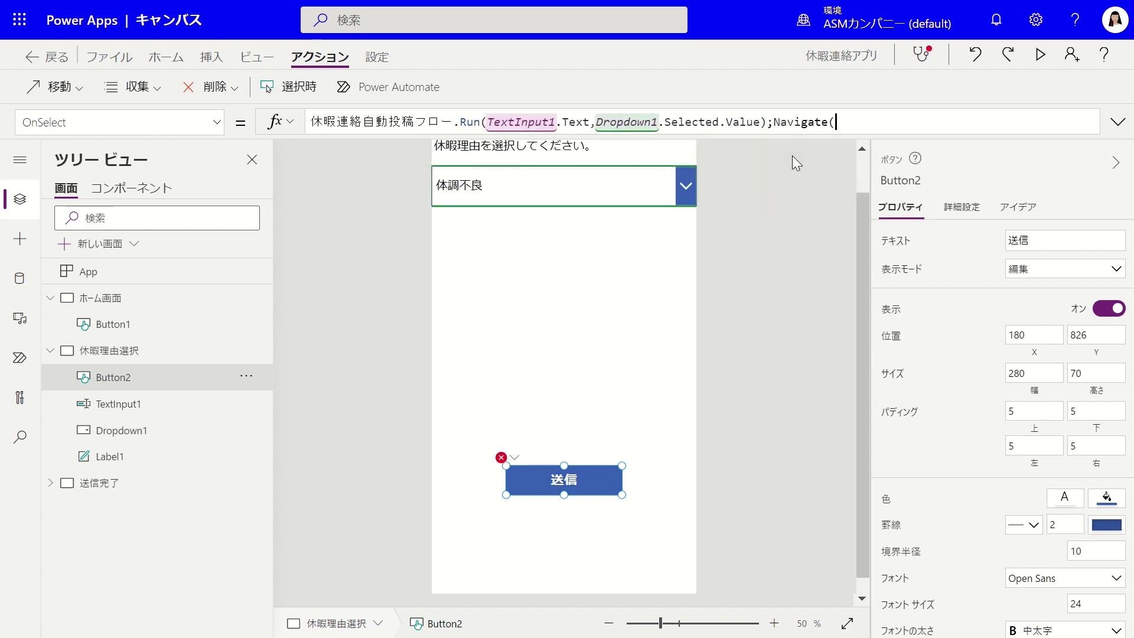
{"action": "type", "text": "送信完了)"}
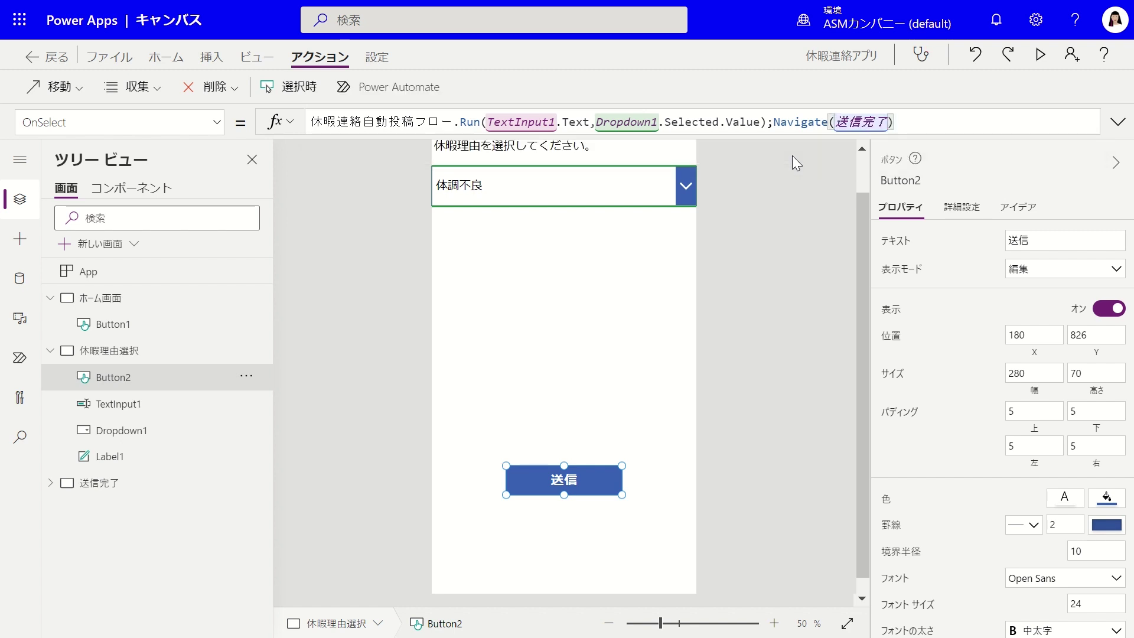